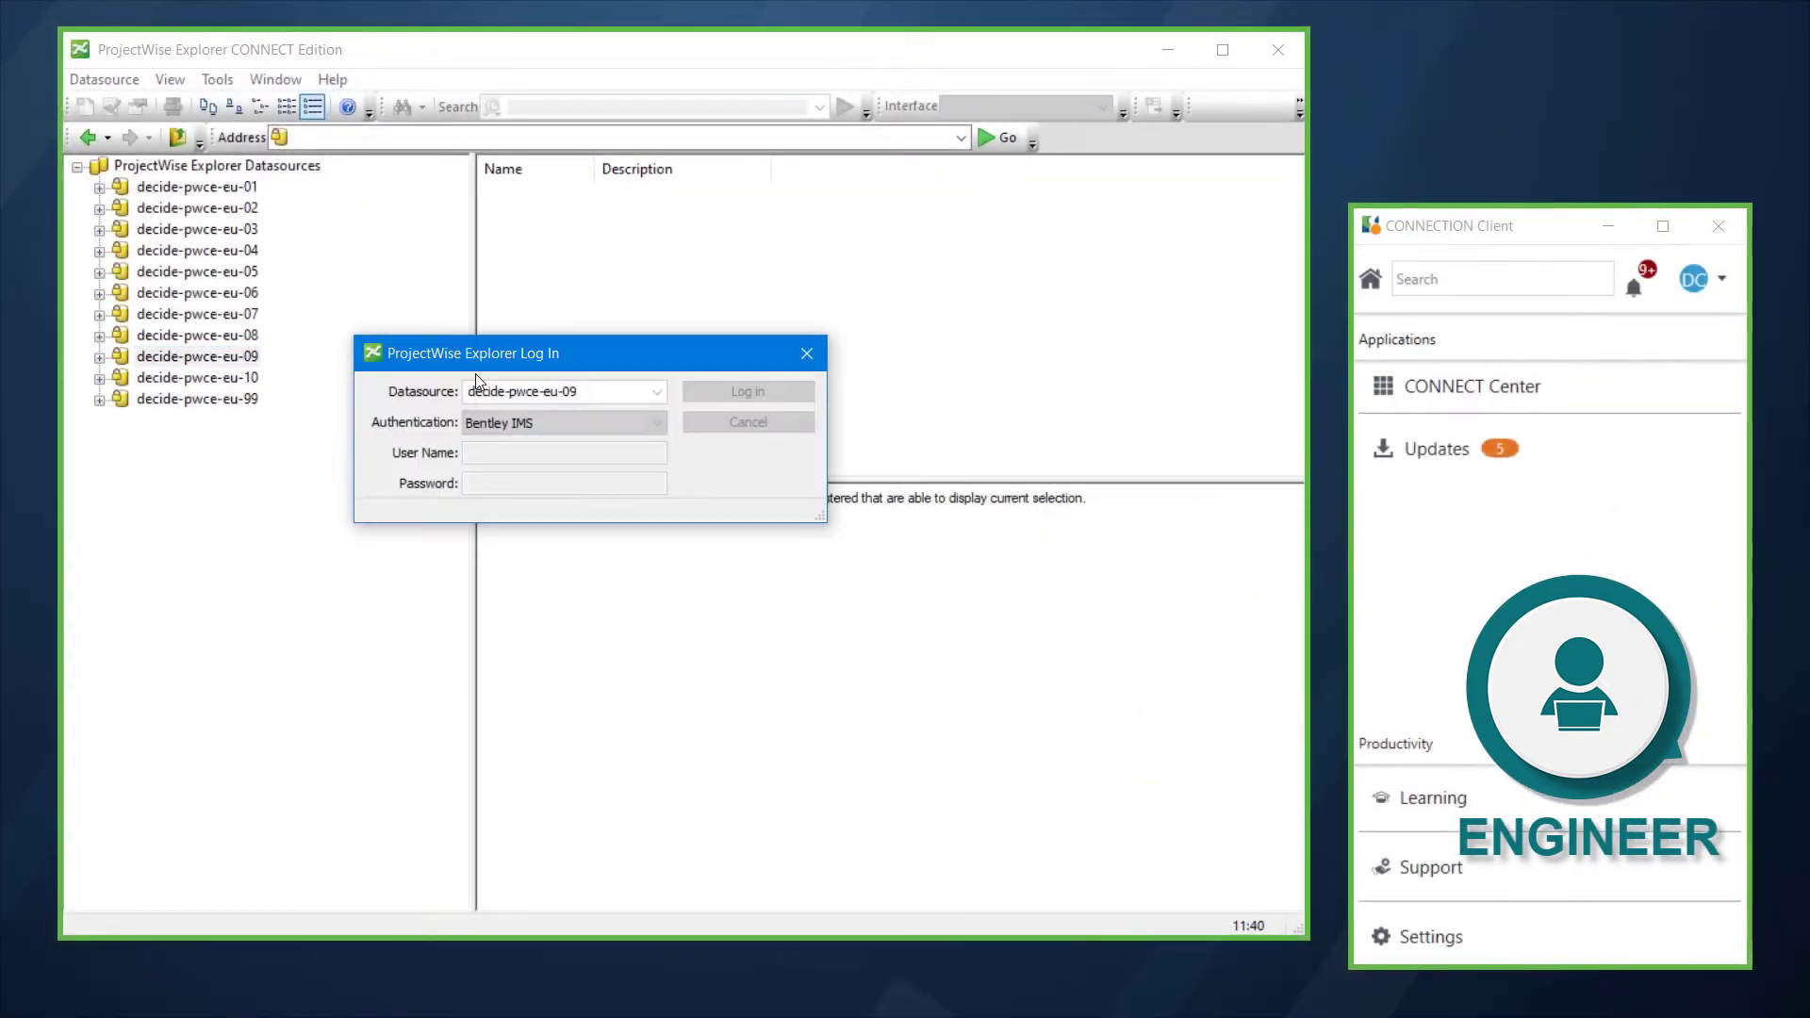
Log into decide-pwce-eu-09, run the Approve for Sharing - all search and open model P101-CIV-00-XX-M3-C-00017
left_click(709, 395)
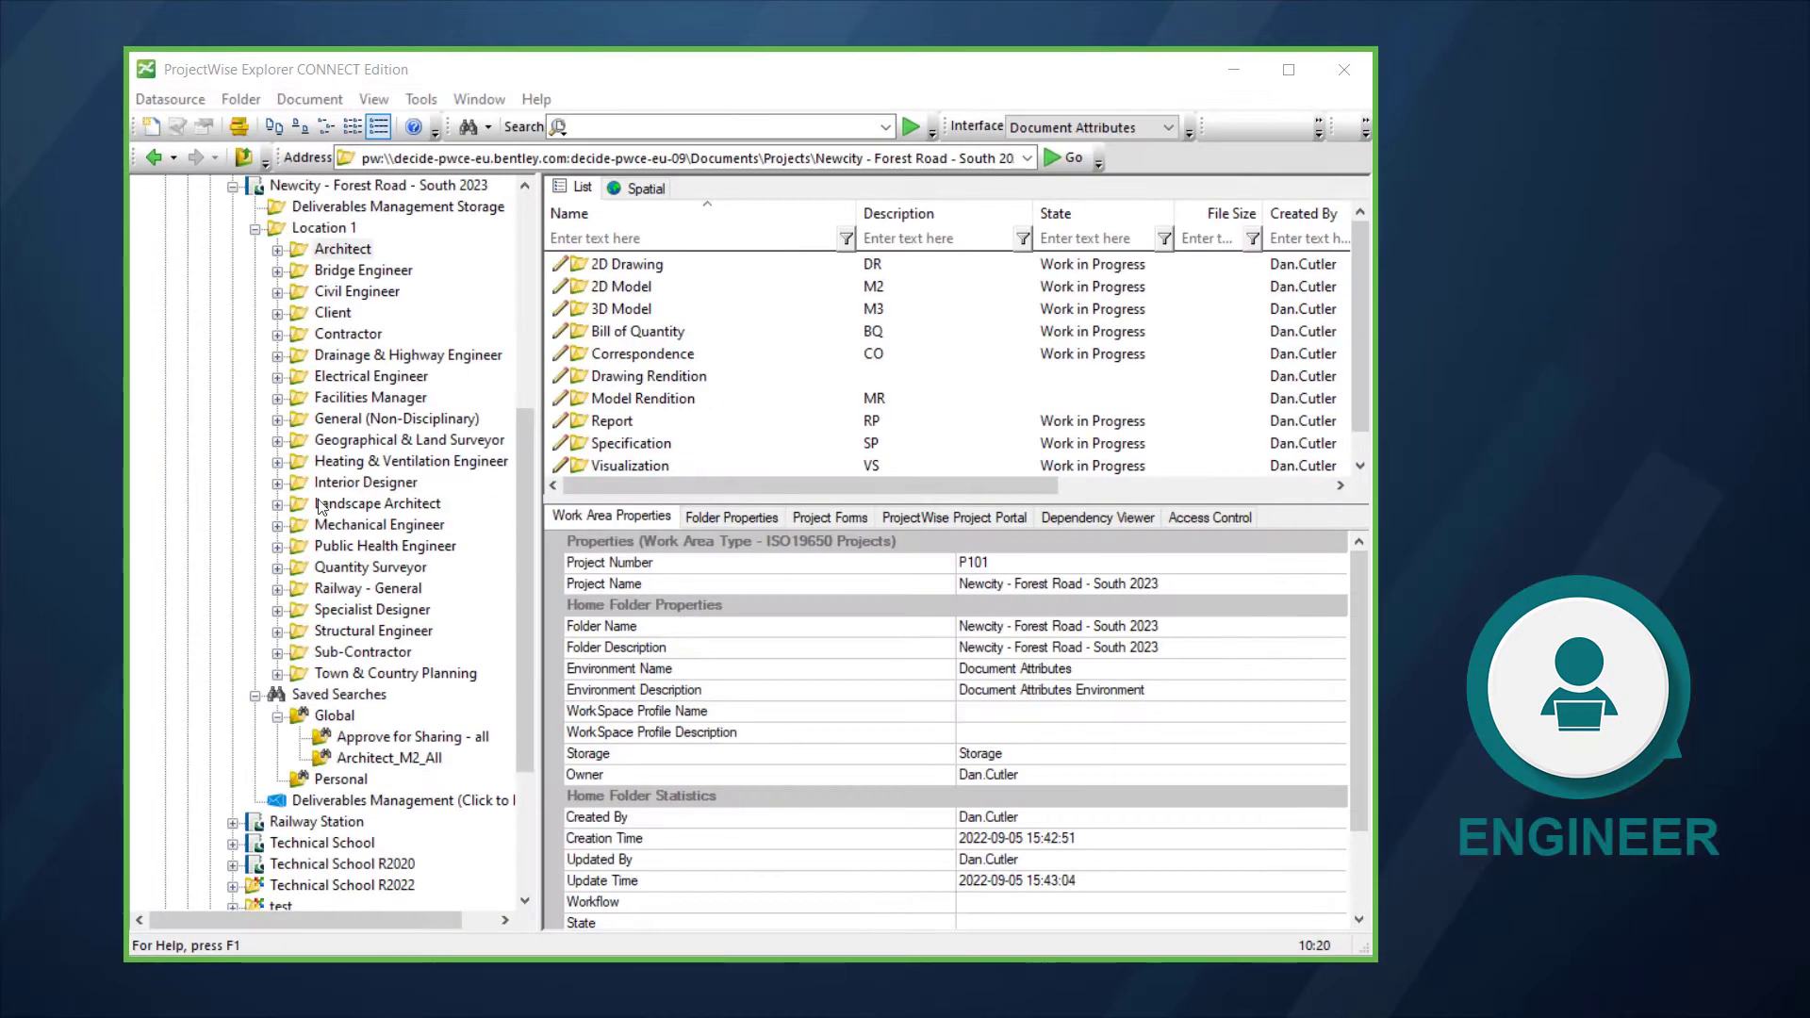
left_click(401, 740)
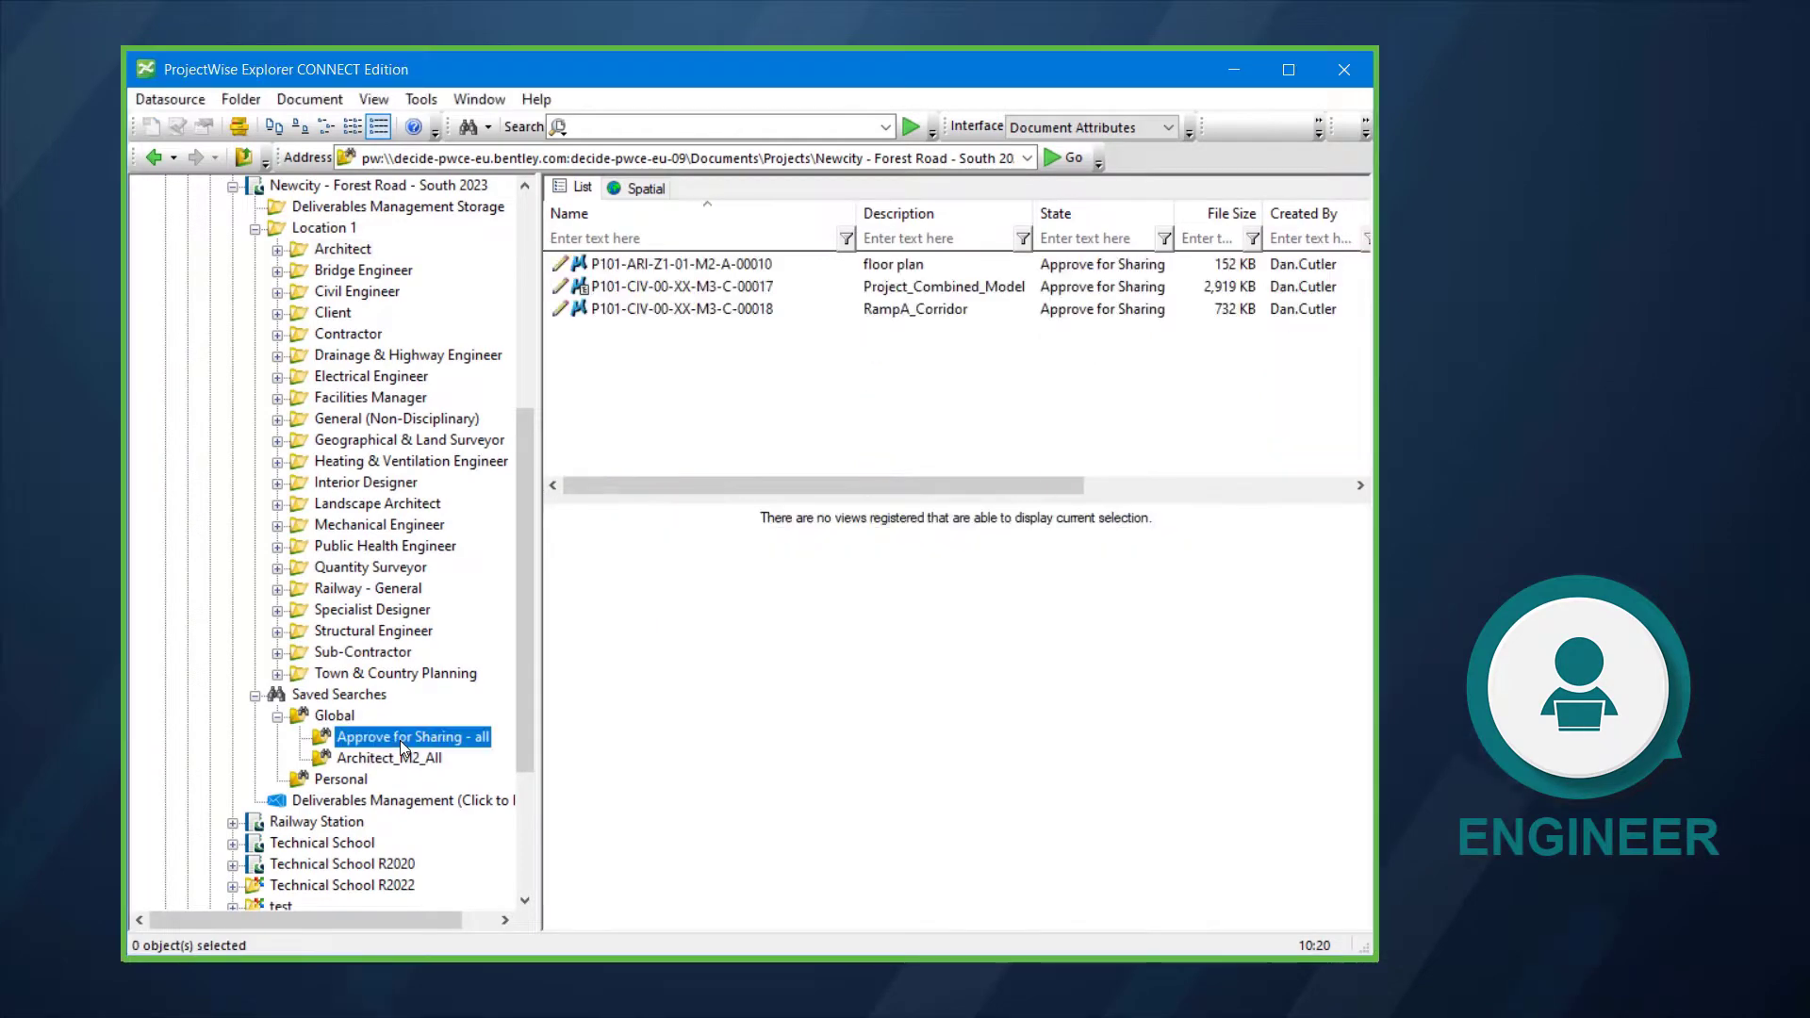
left_click(683, 305)
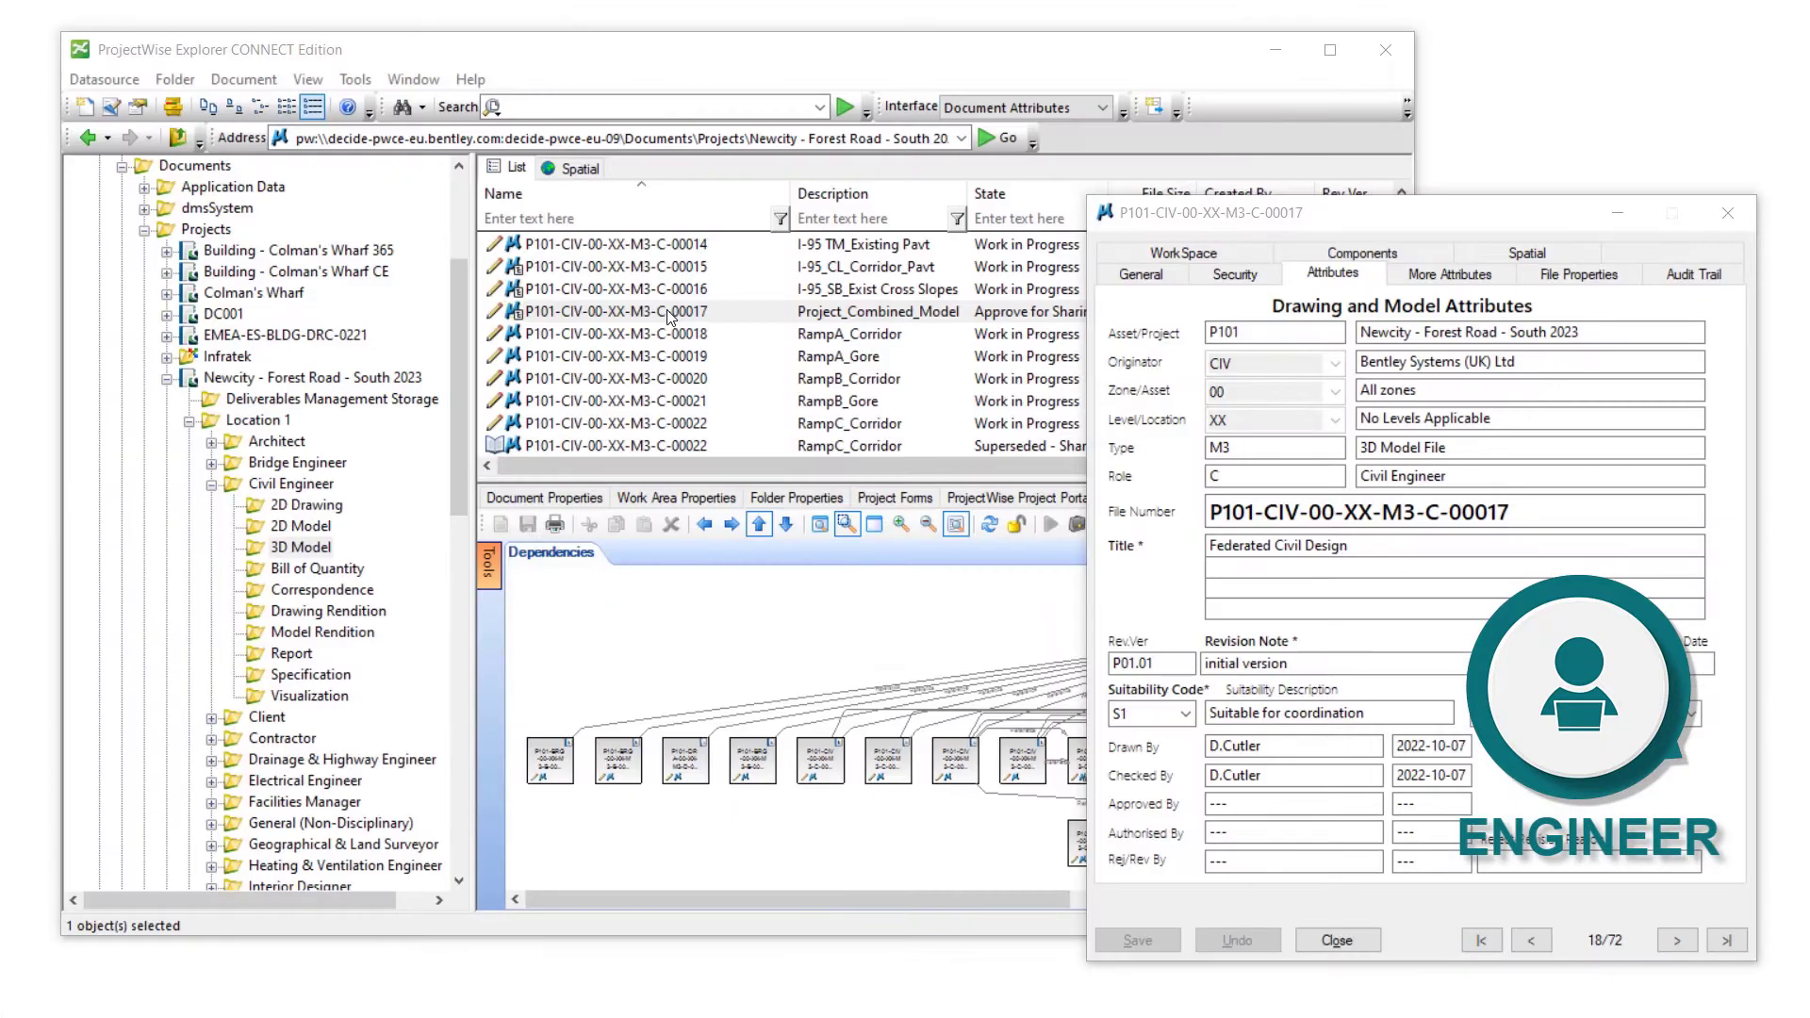
double_click(668, 313)
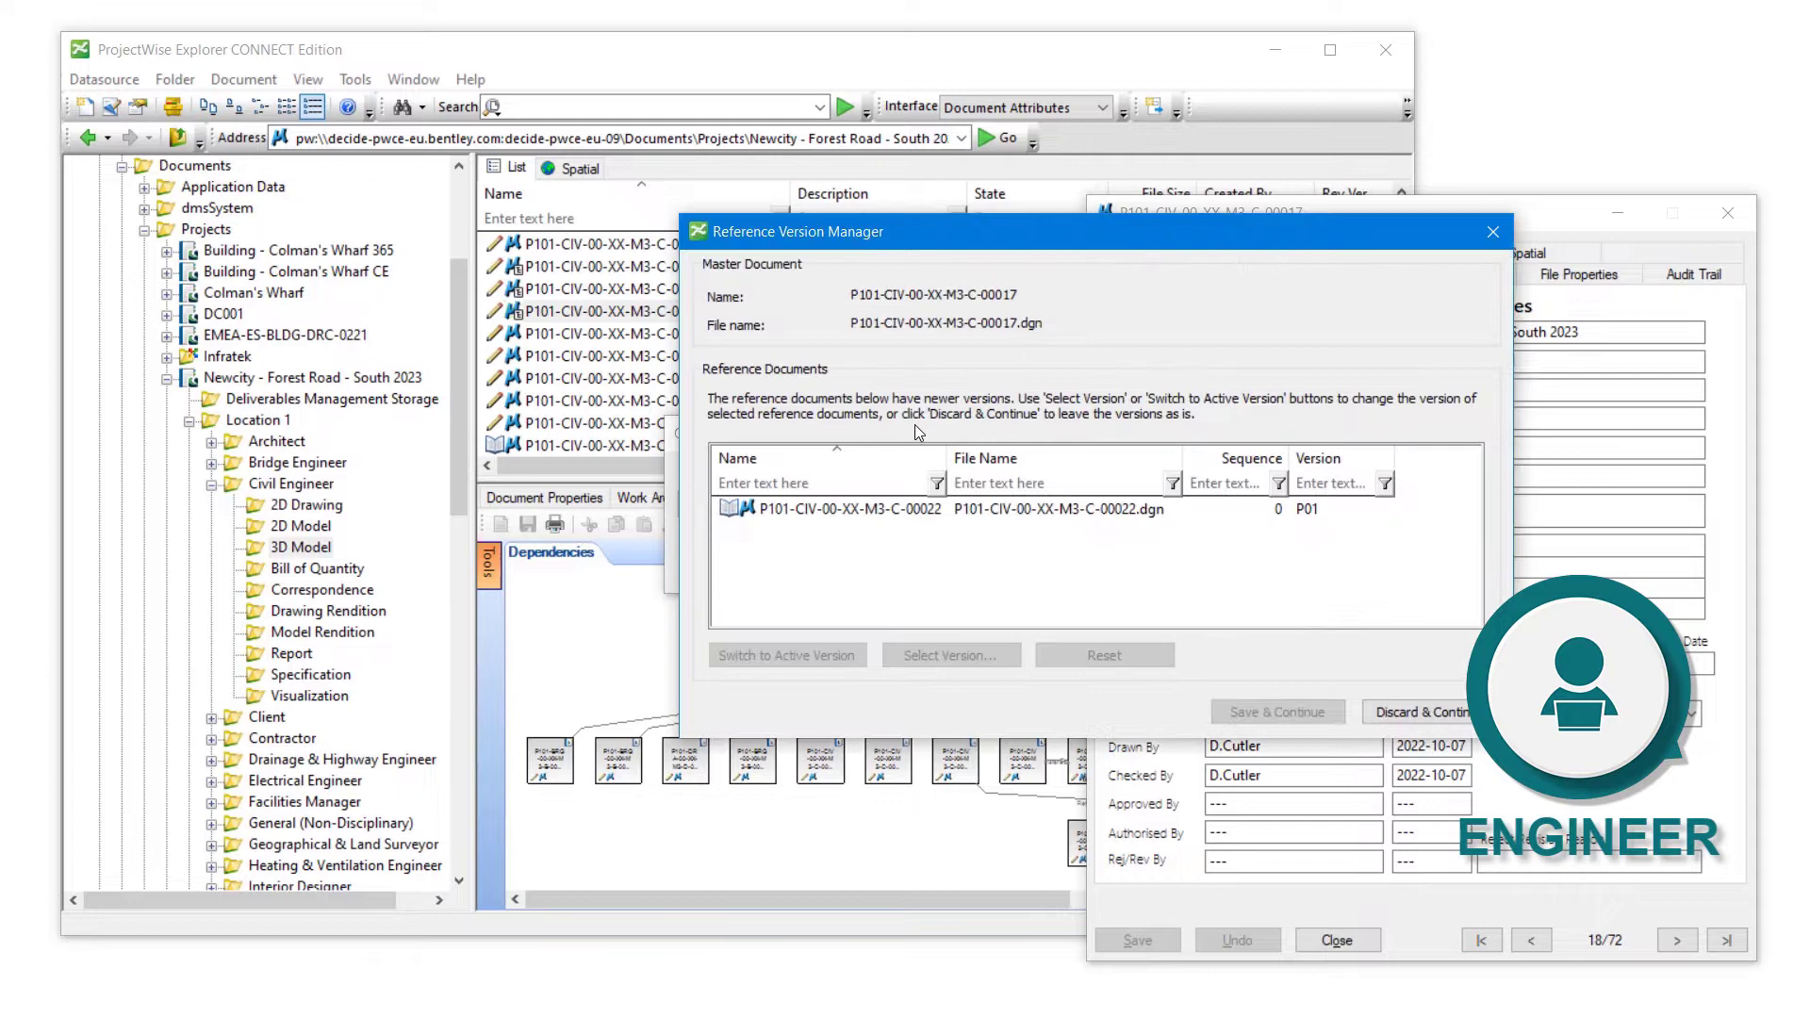
Set reference 00022 to version P03.01 in the Reference Version Manager and save and continue
left_click(902, 503)
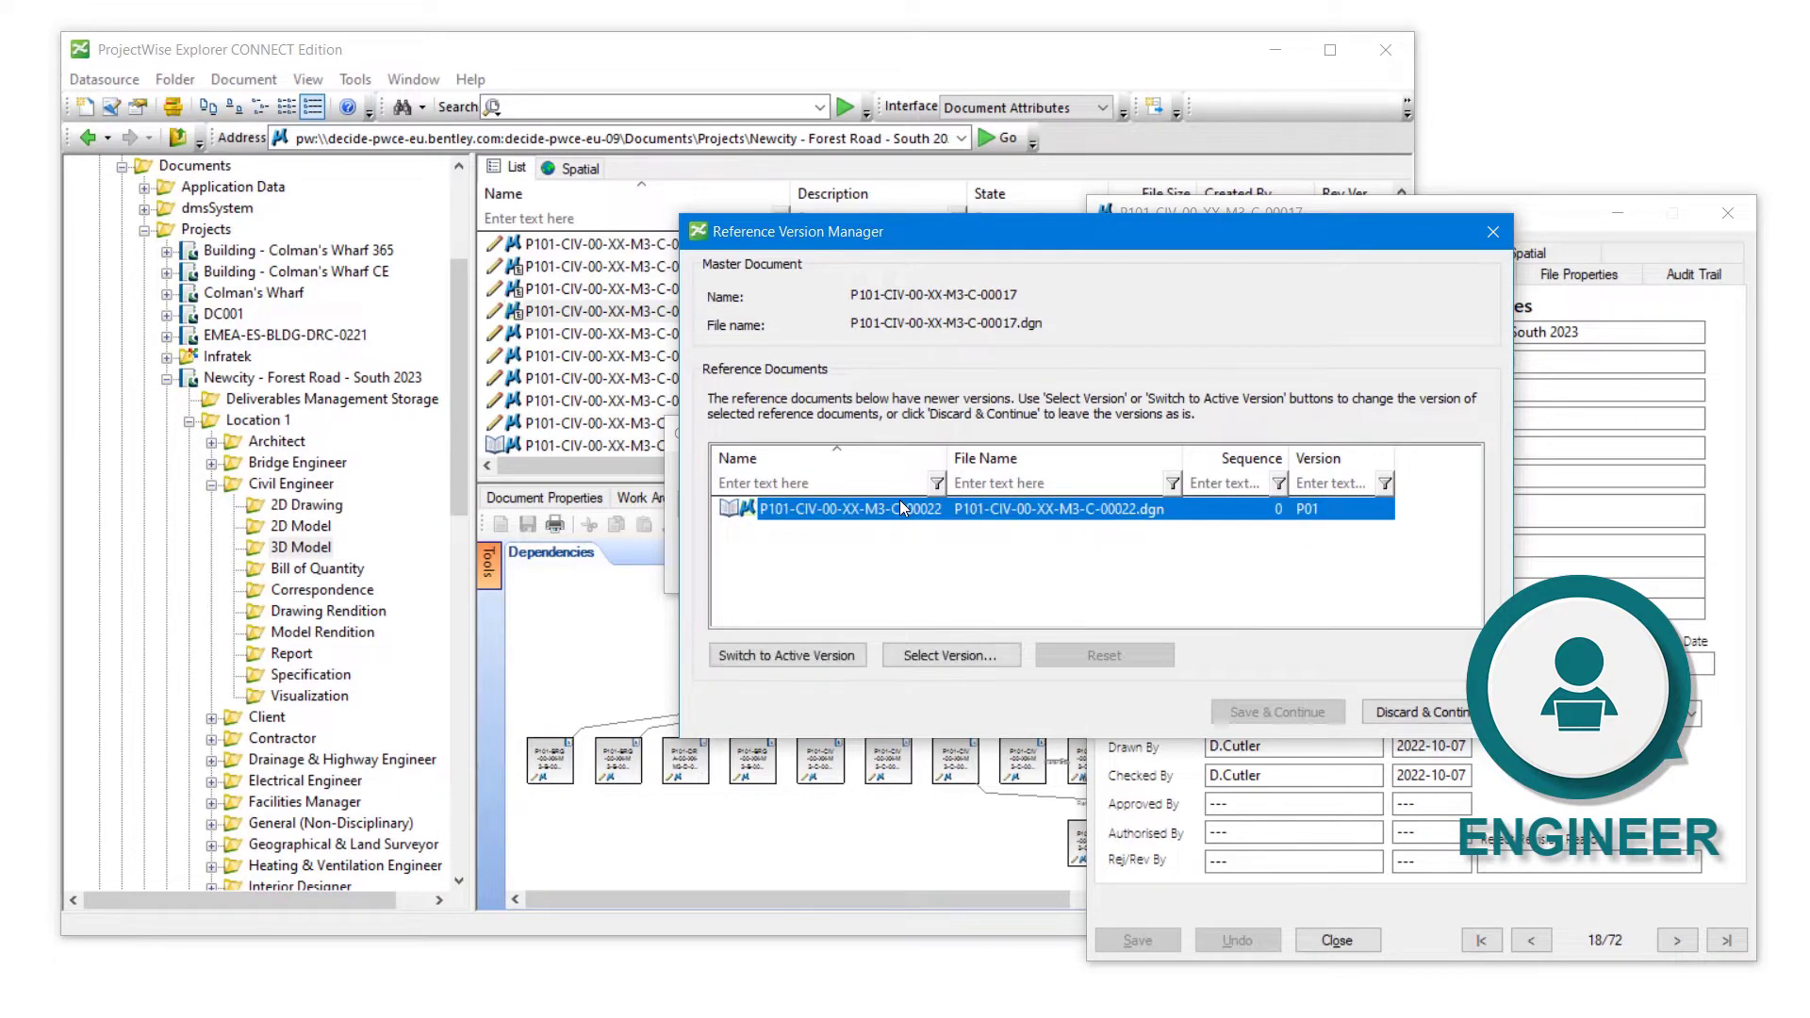
left_click(901, 654)
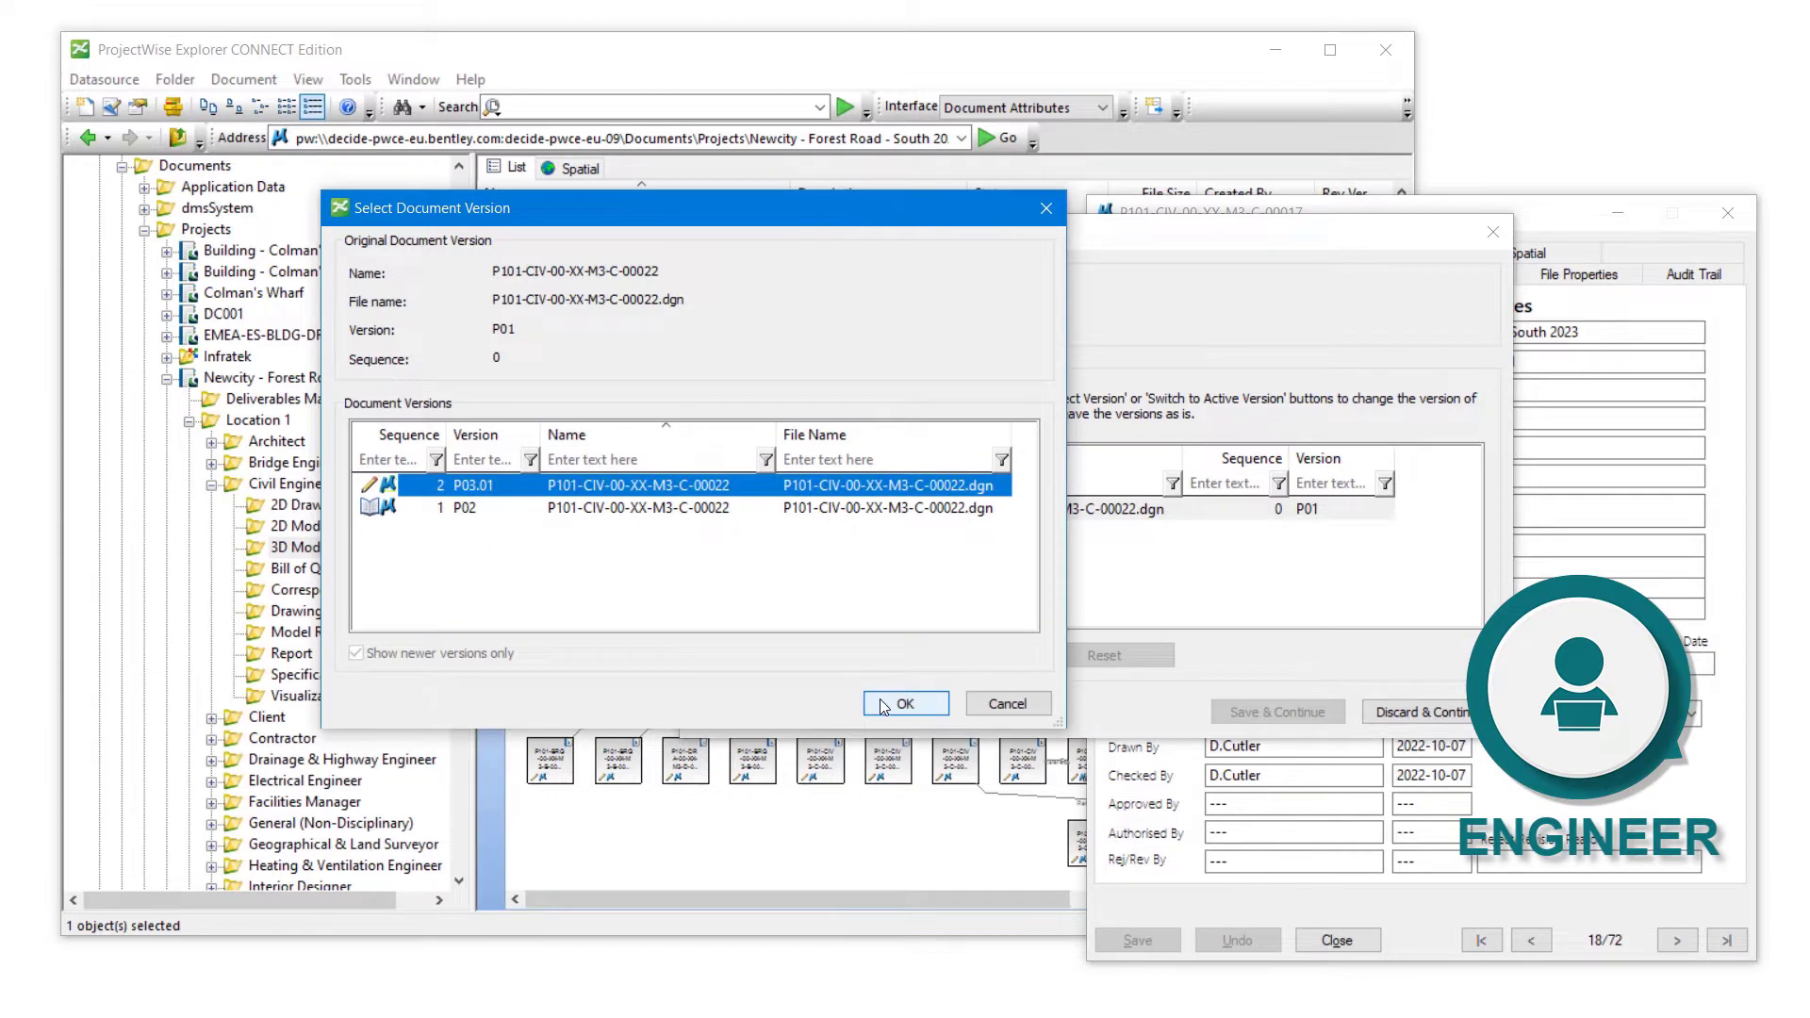
left_click(882, 704)
left_click(1327, 716)
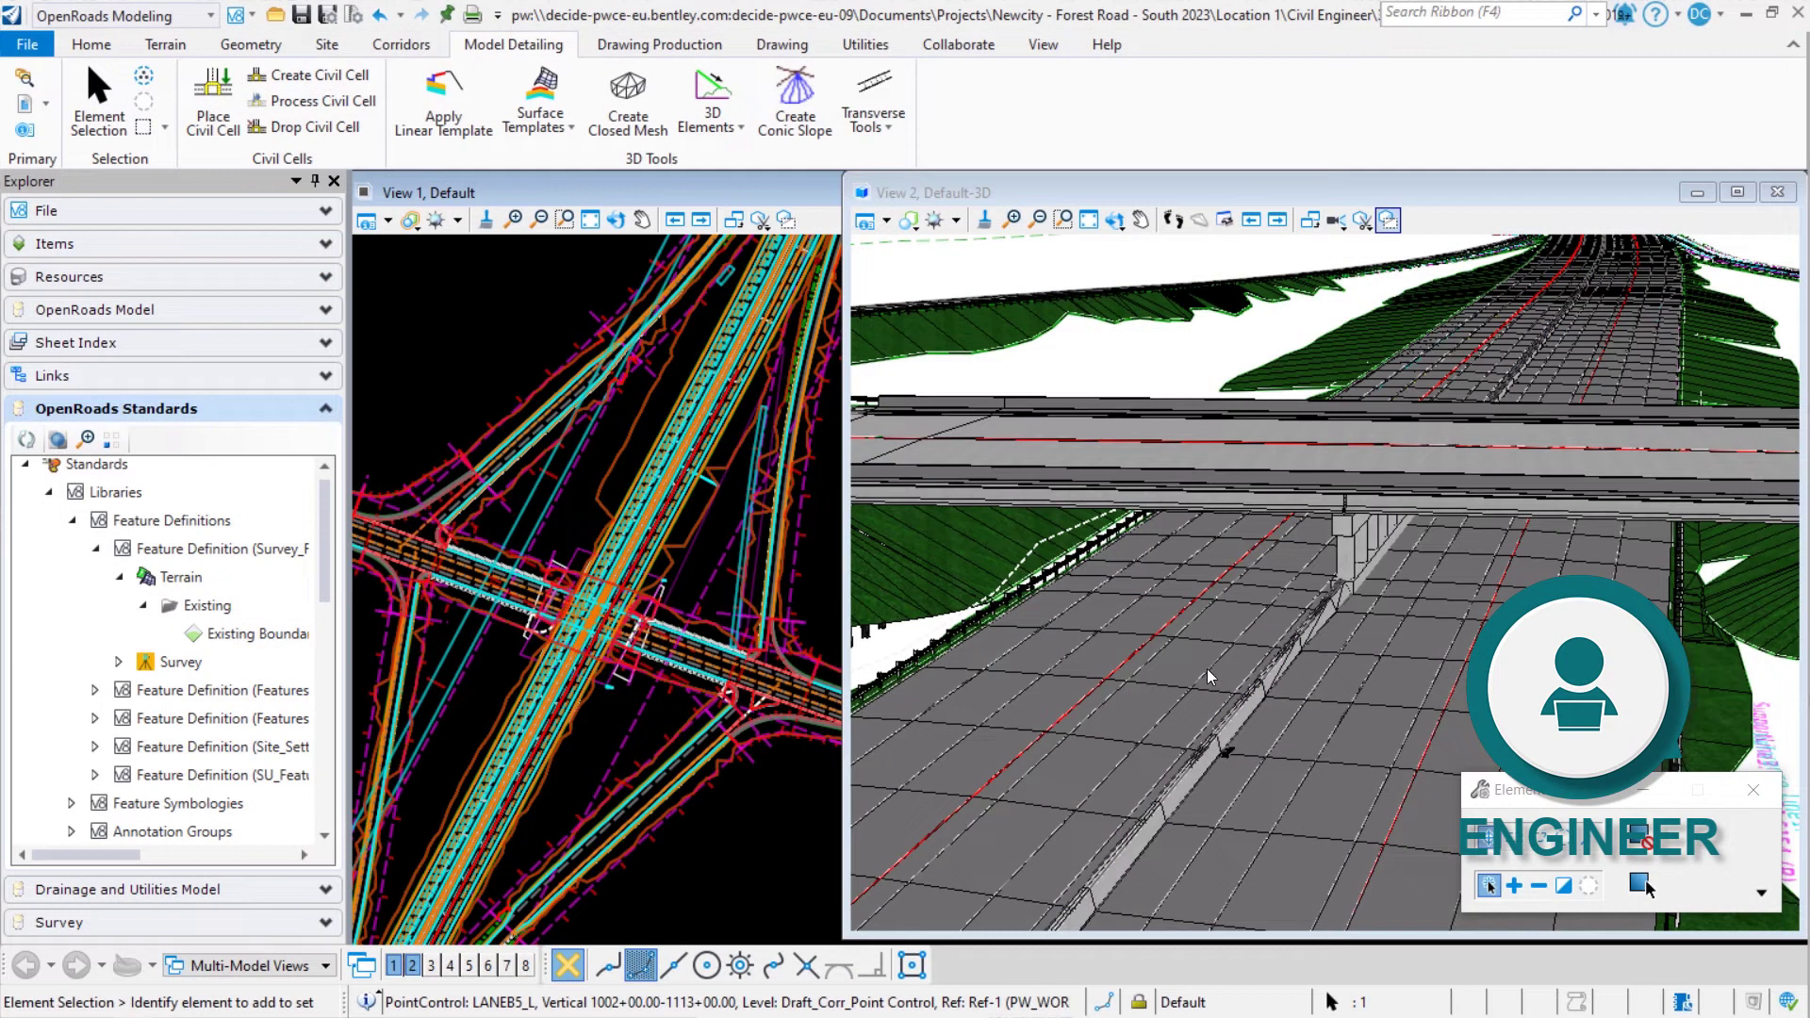
scroll(1210, 676, "up", 2)
scroll(1211, 676, "up", 2)
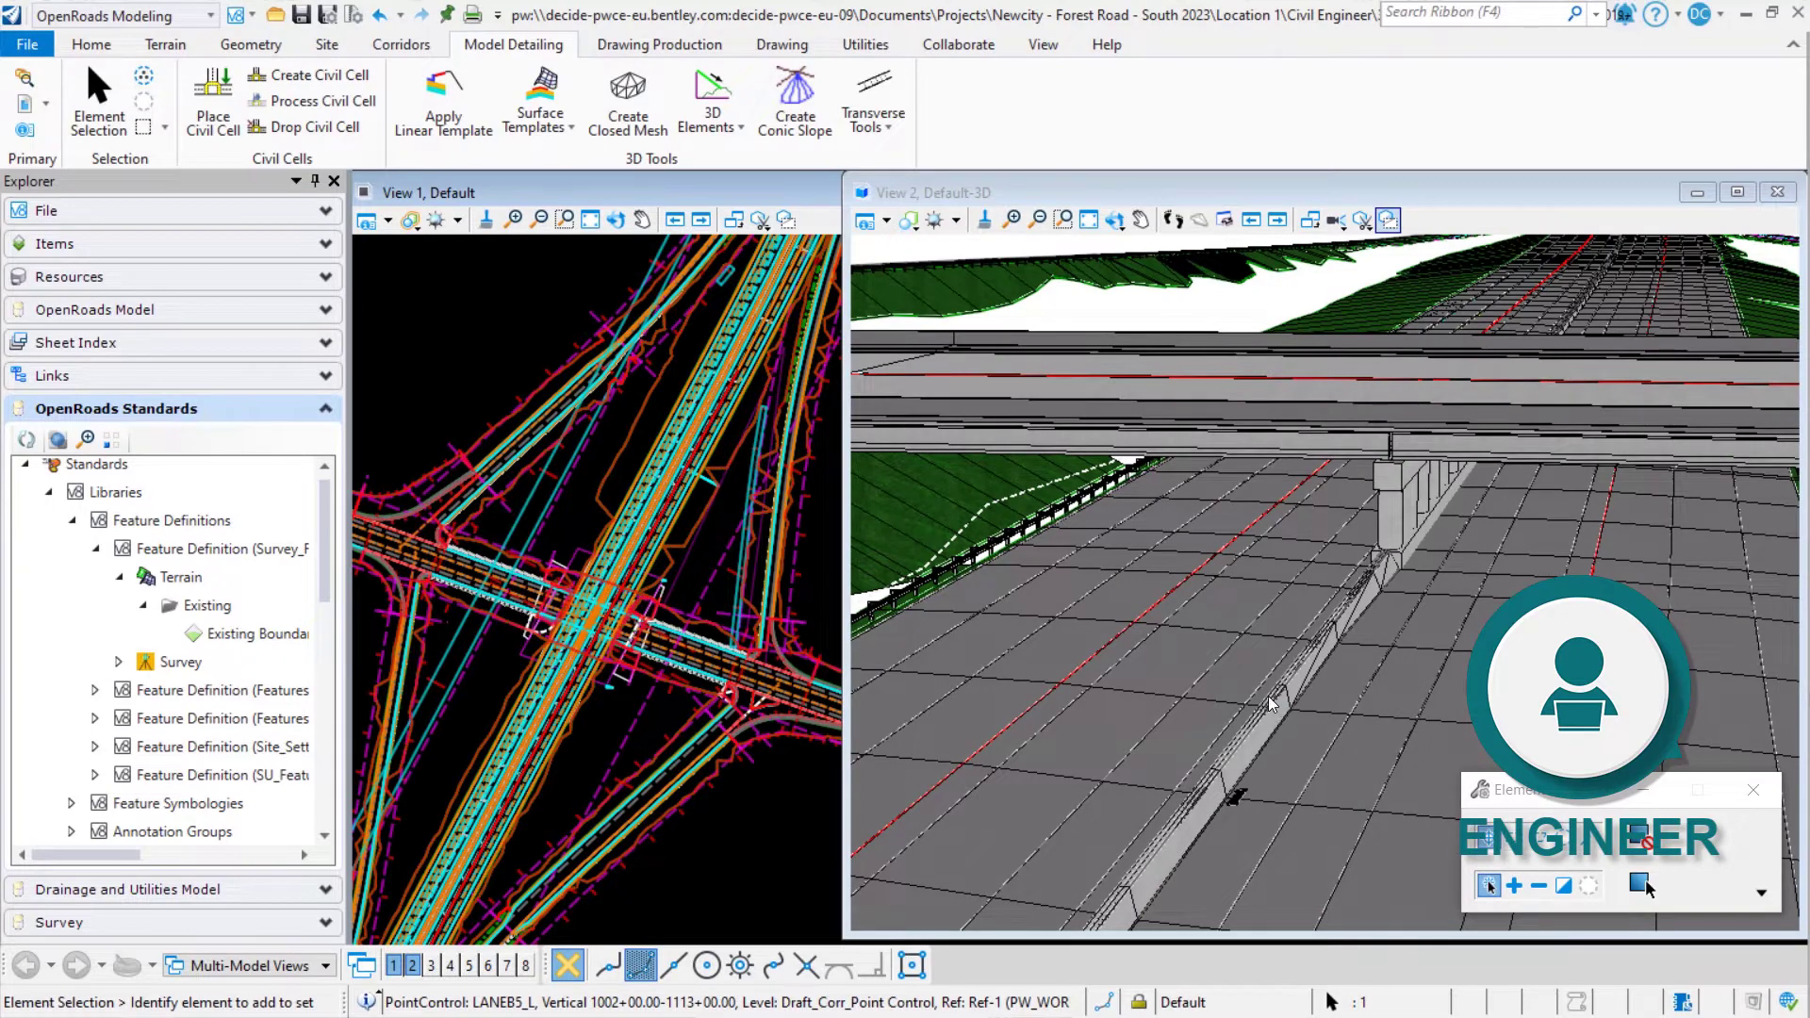
scroll(565, 674, "up", 2)
scroll(565, 673, "up", 2)
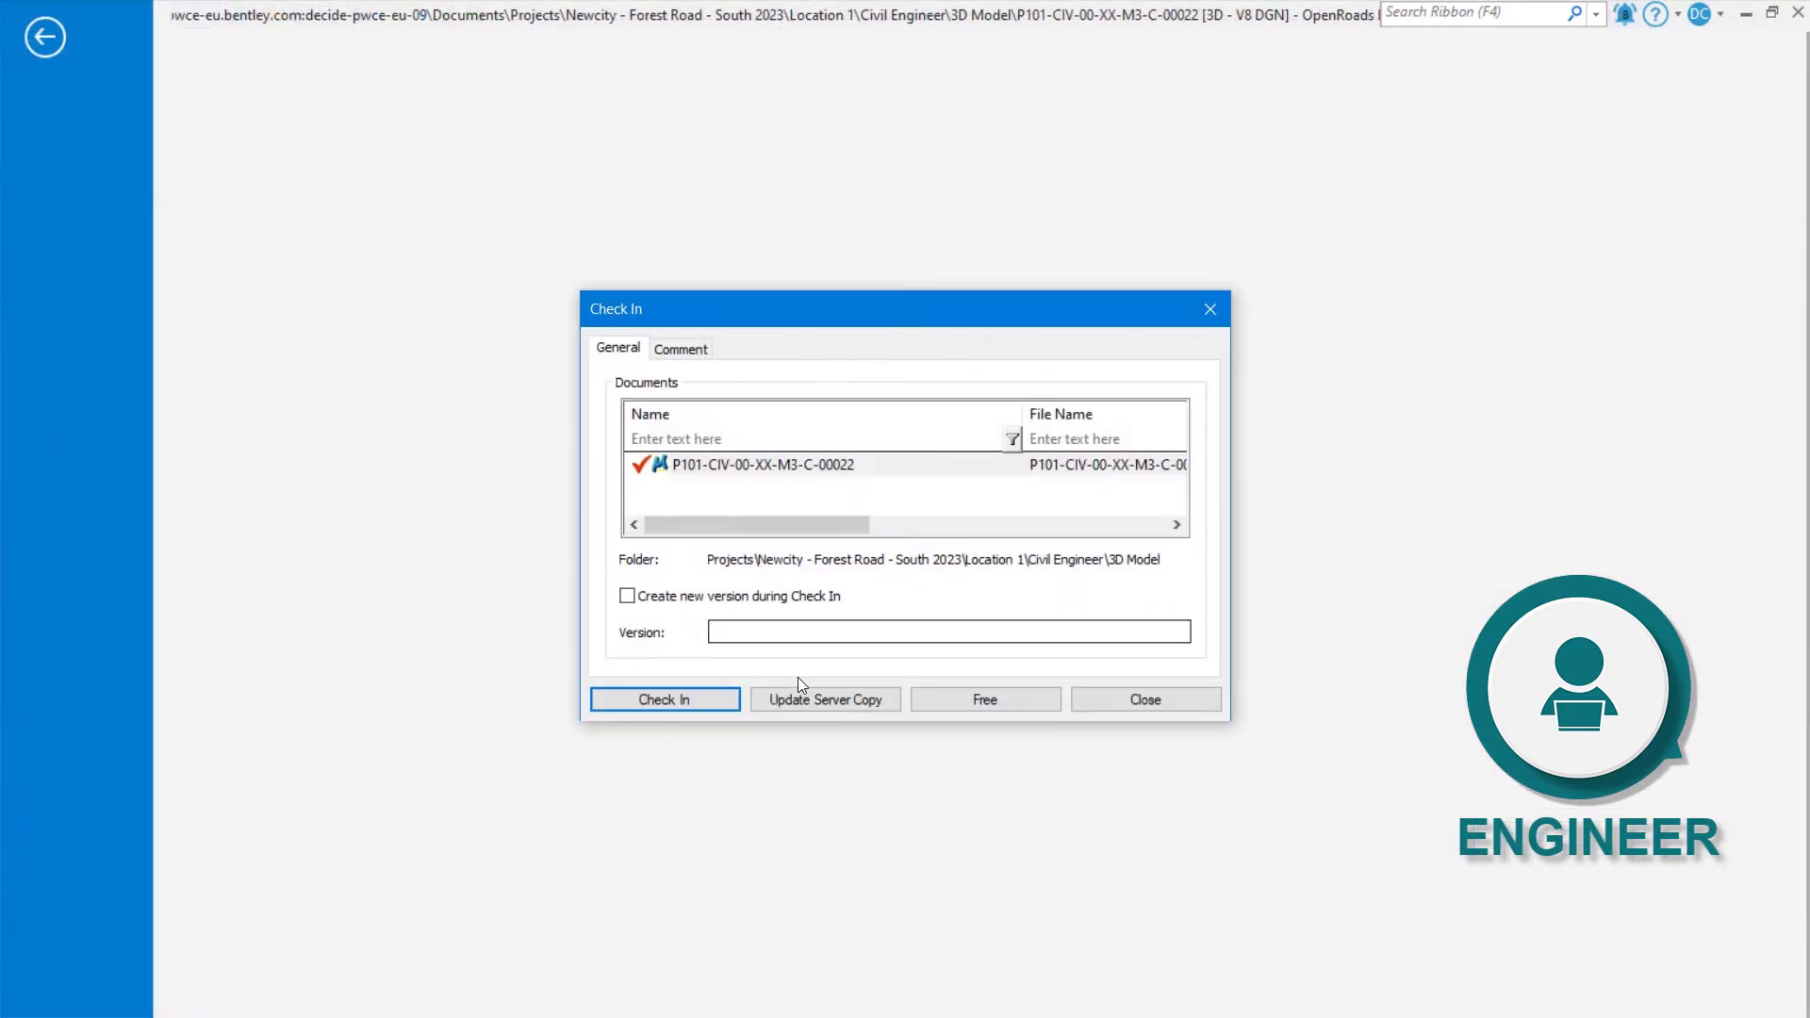
Update the server copy at Check In and browse the 3D Model folder for another document
left_click(816, 697)
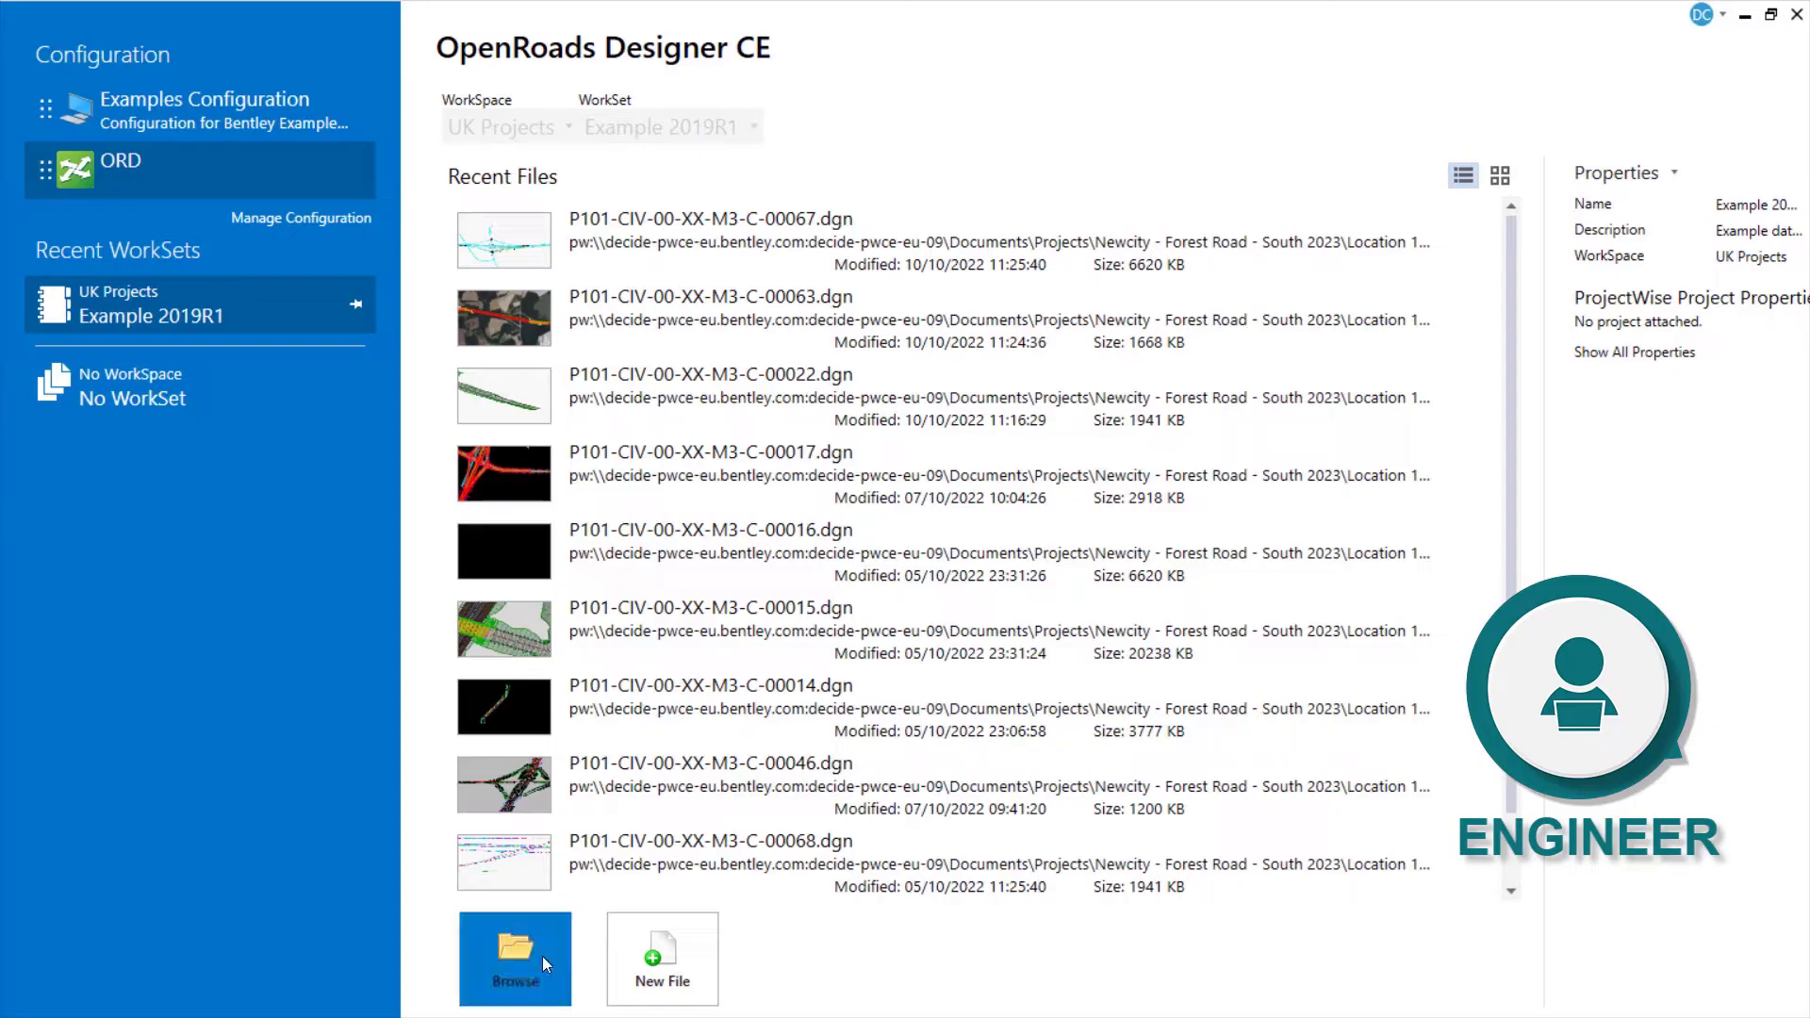
left_click(543, 957)
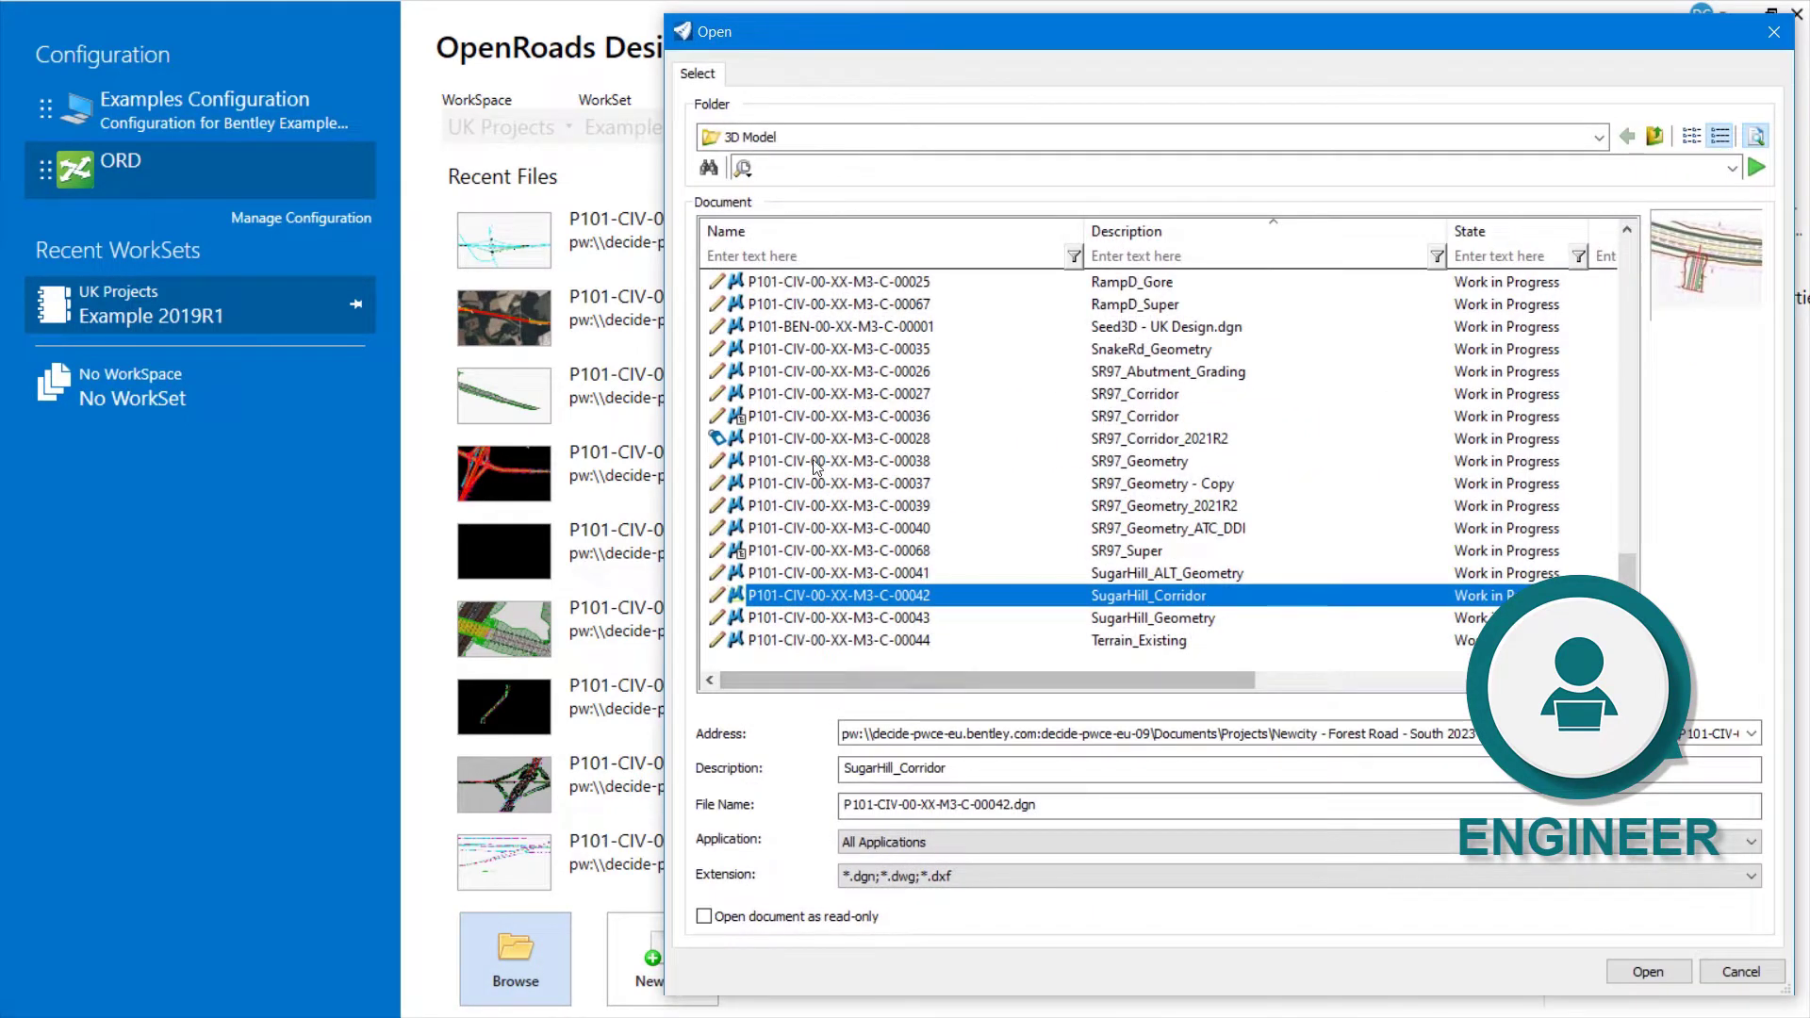
Open a civil 3D model sorted by name and attach RampA_Corridor P101-CIV-00-XX-M3-C-00018 as a reference, zoomed to it
left_click(820, 231)
double_click(827, 574)
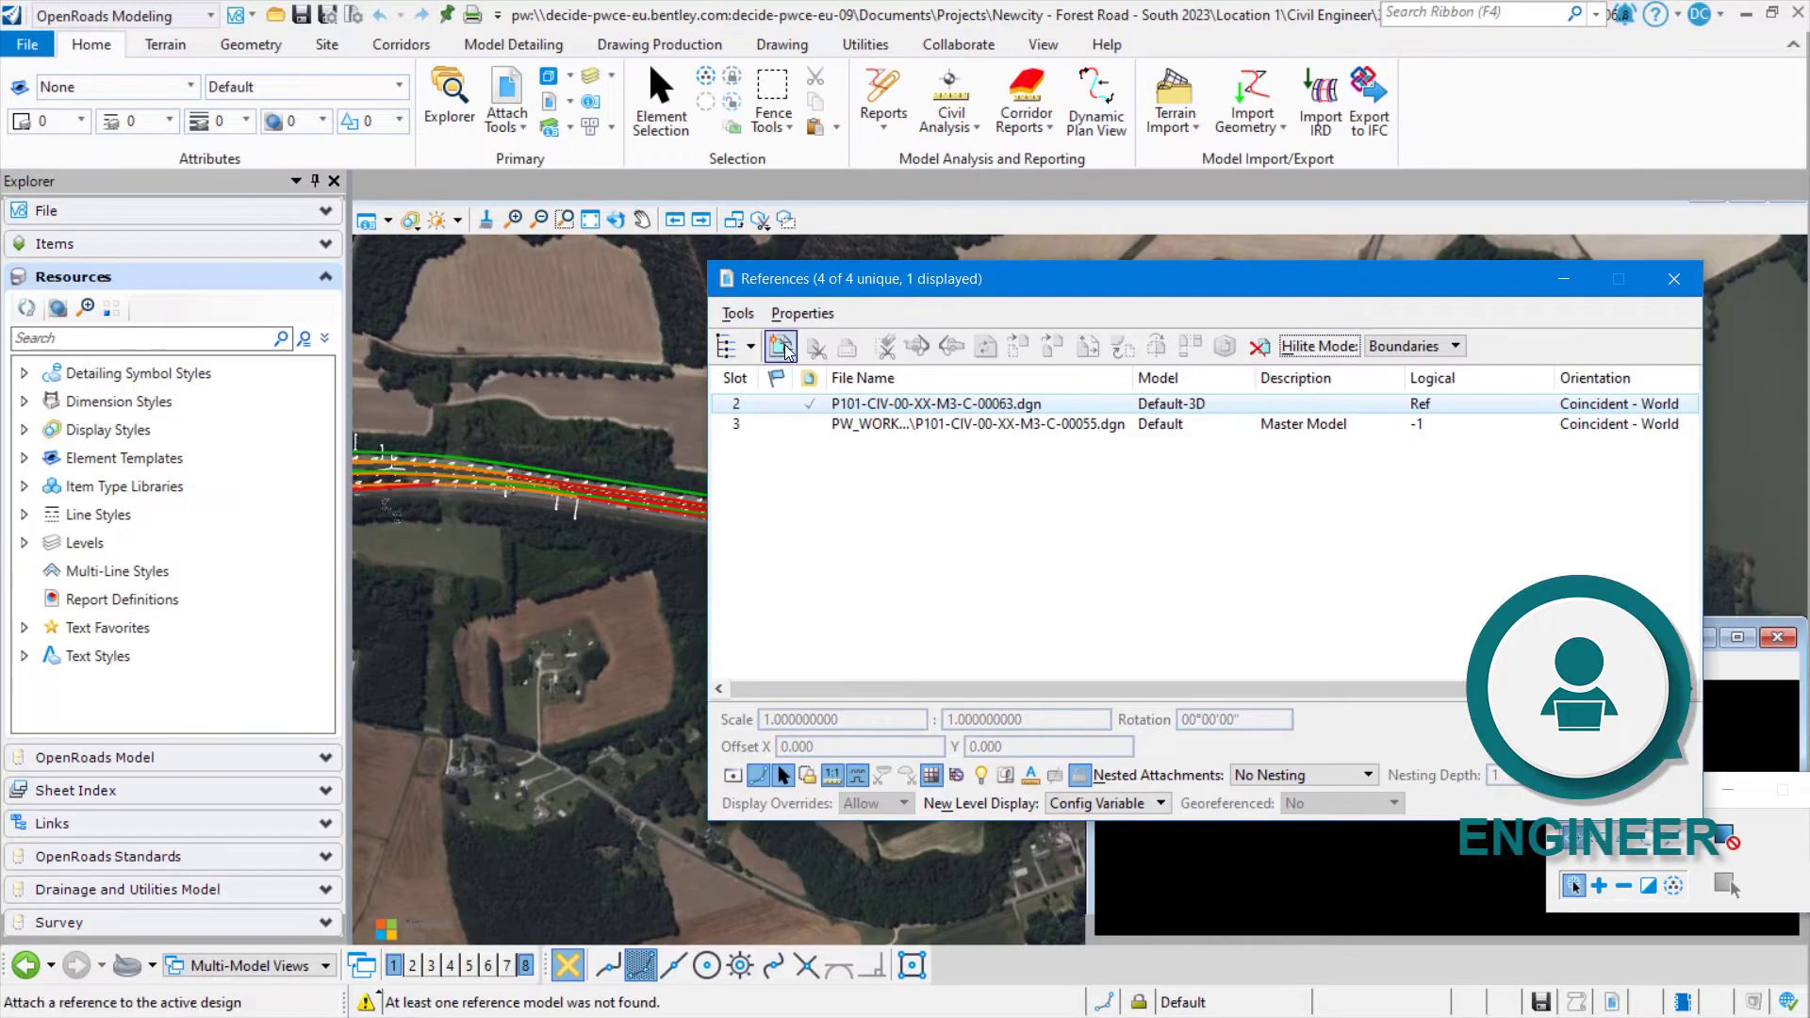
left_click(781, 349)
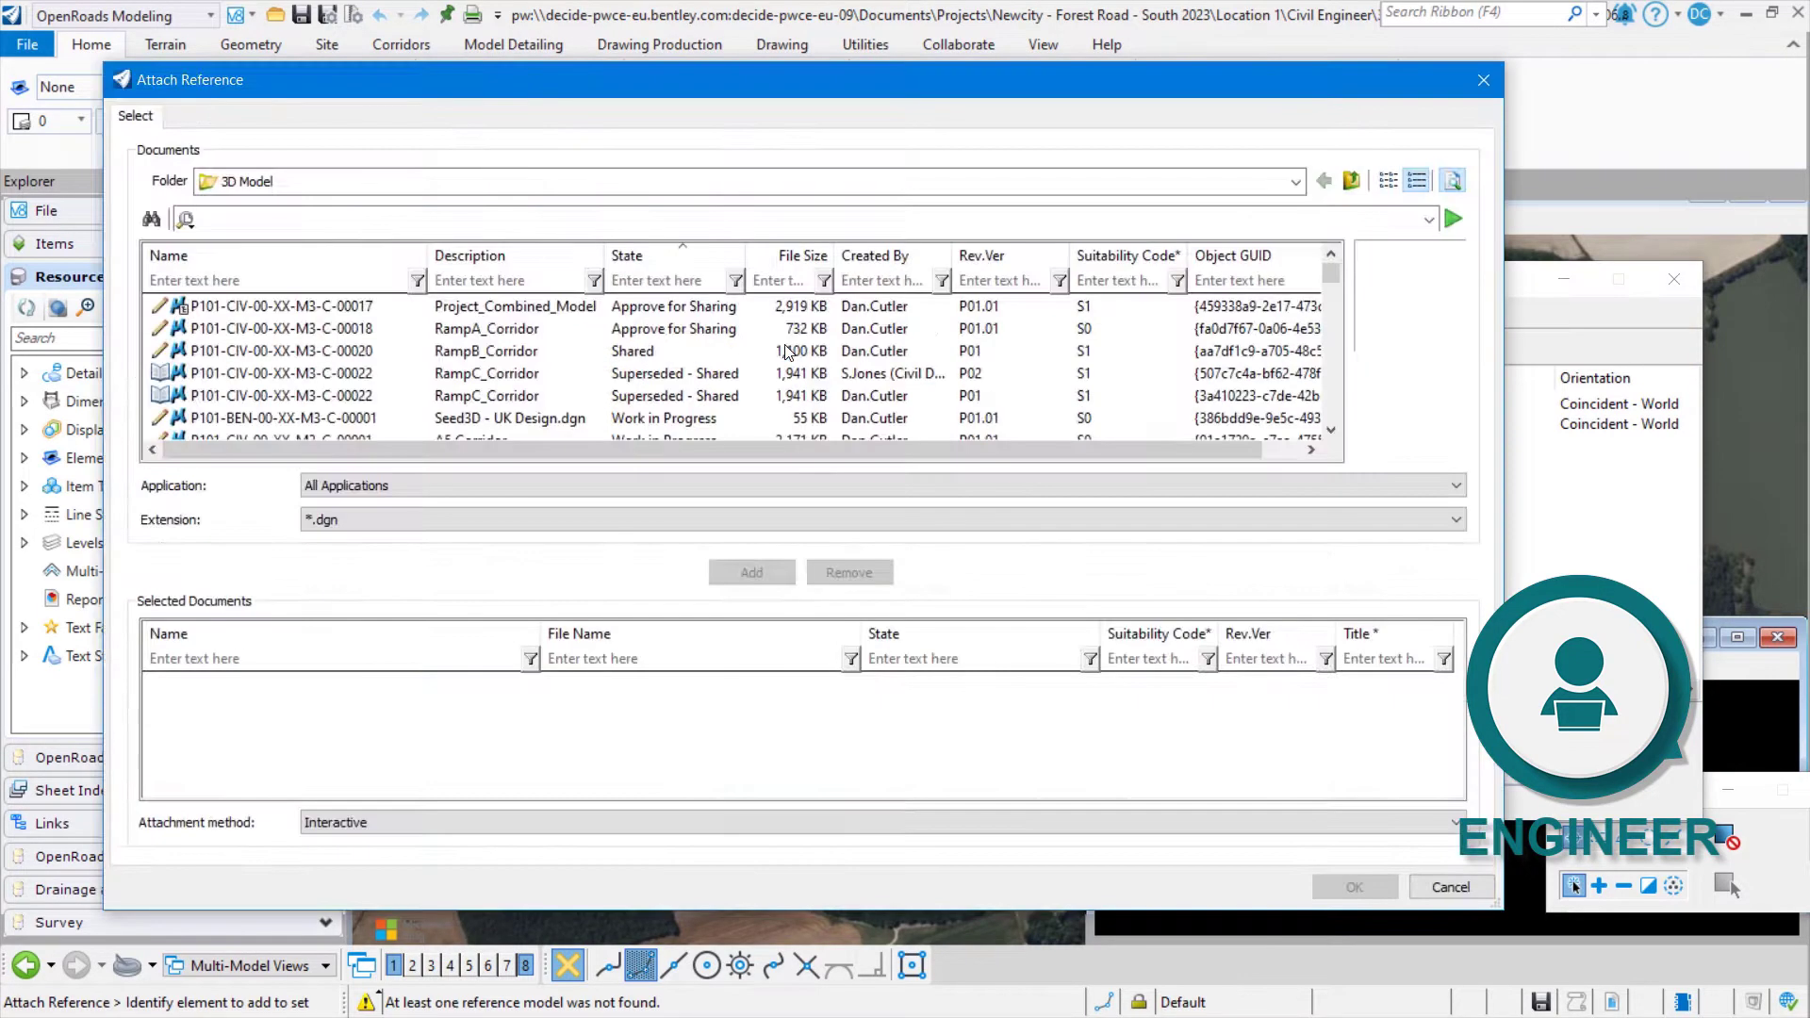
double_click(304, 332)
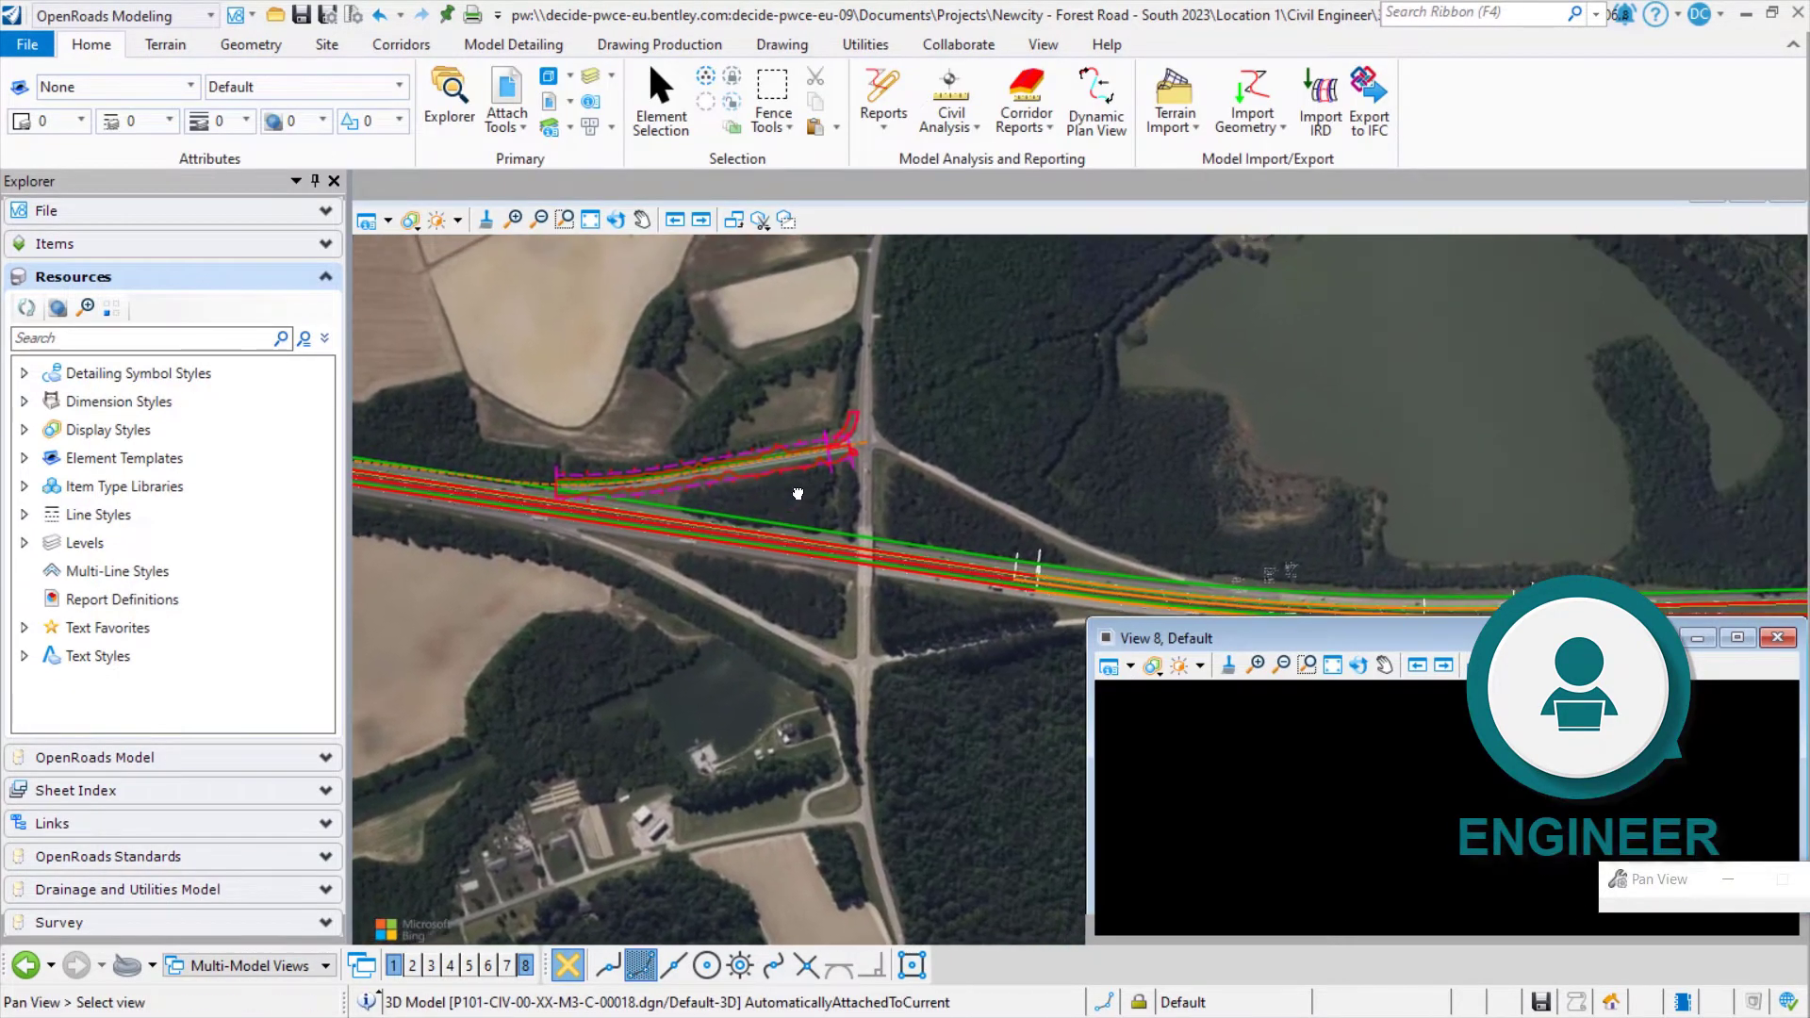
scroll(688, 493, "up", 3)
right_click(689, 492)
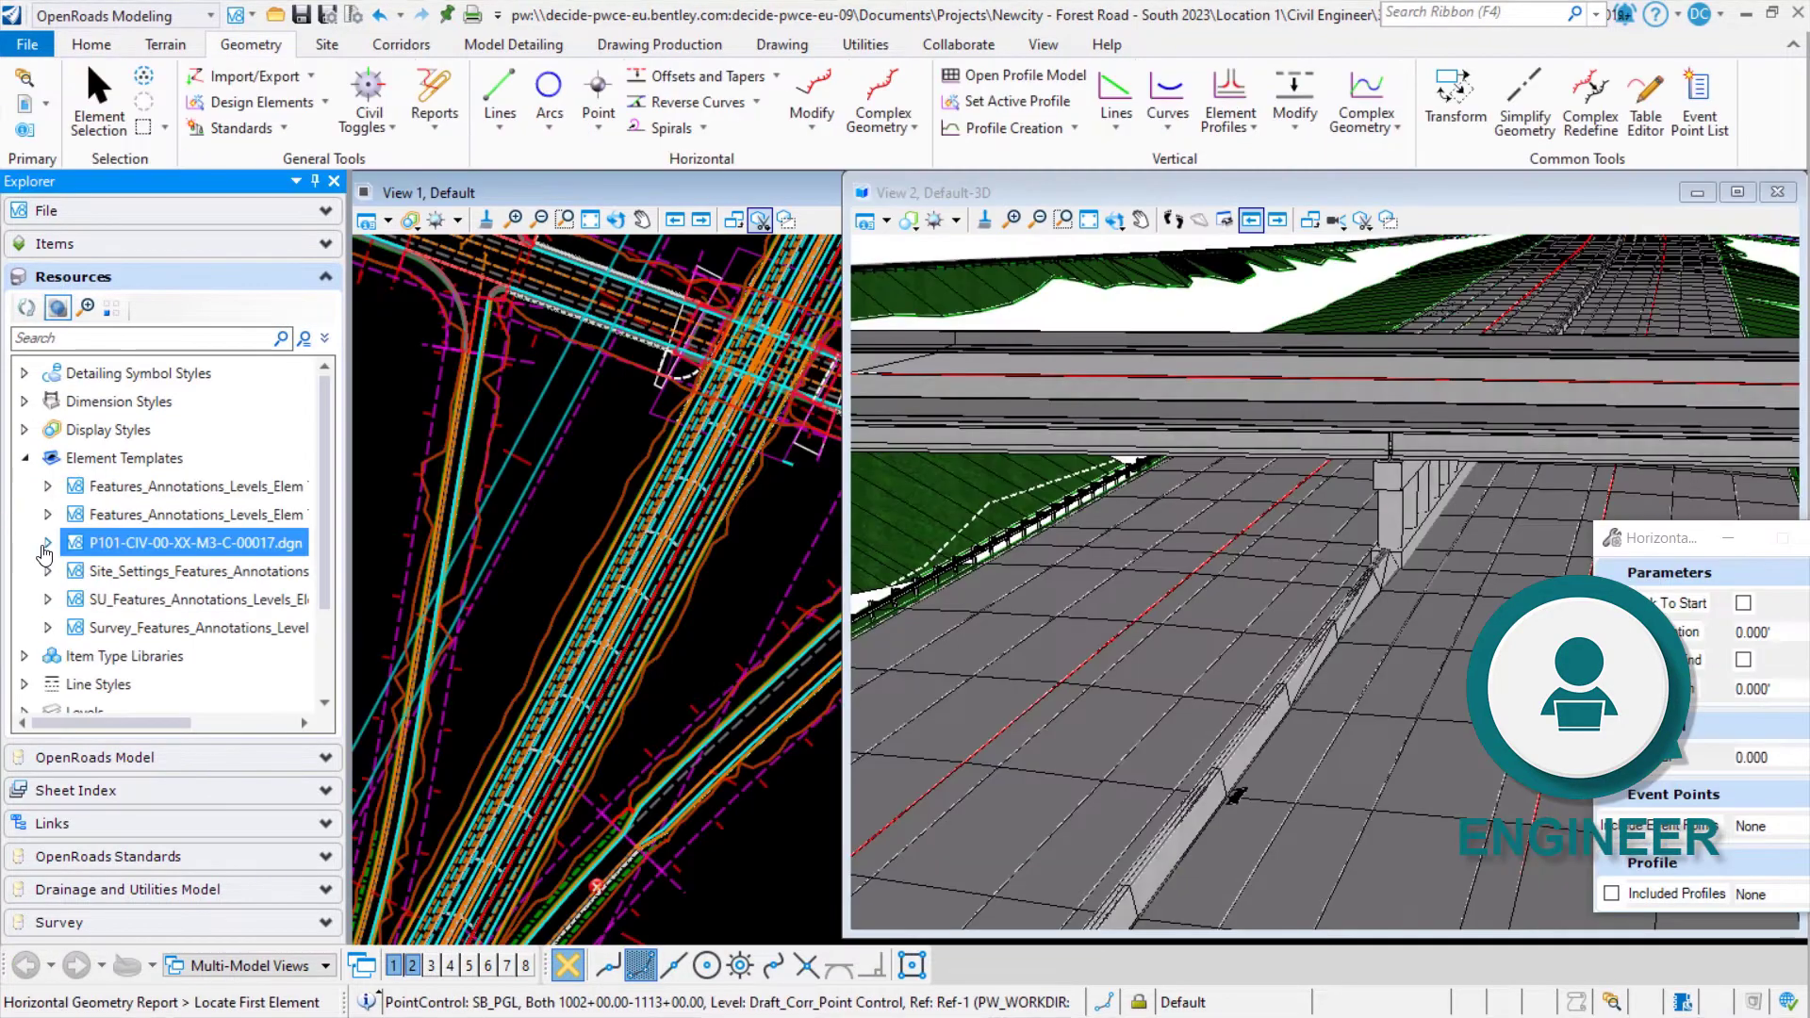
Select the Geom_Baseline_Secondary template, edit the road template drop and test LL_B_L's vertical point control
left_click(72, 570)
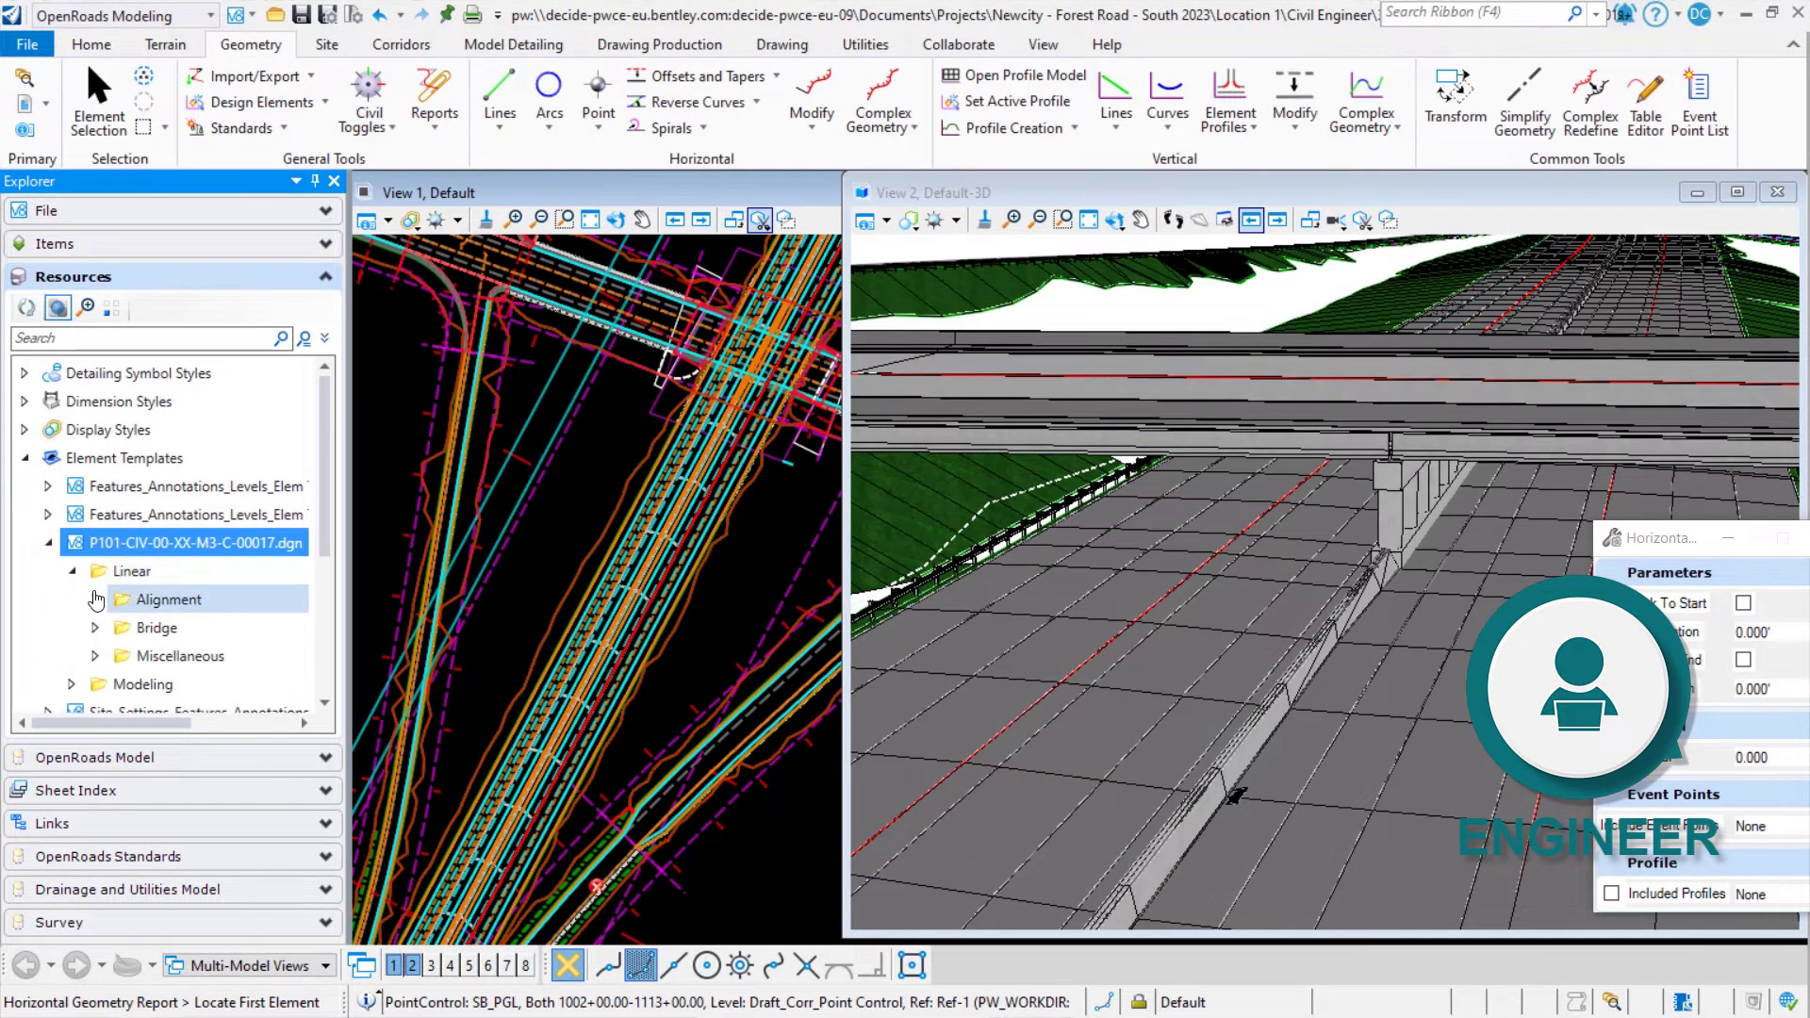
left_click(95, 601)
left_click(171, 634)
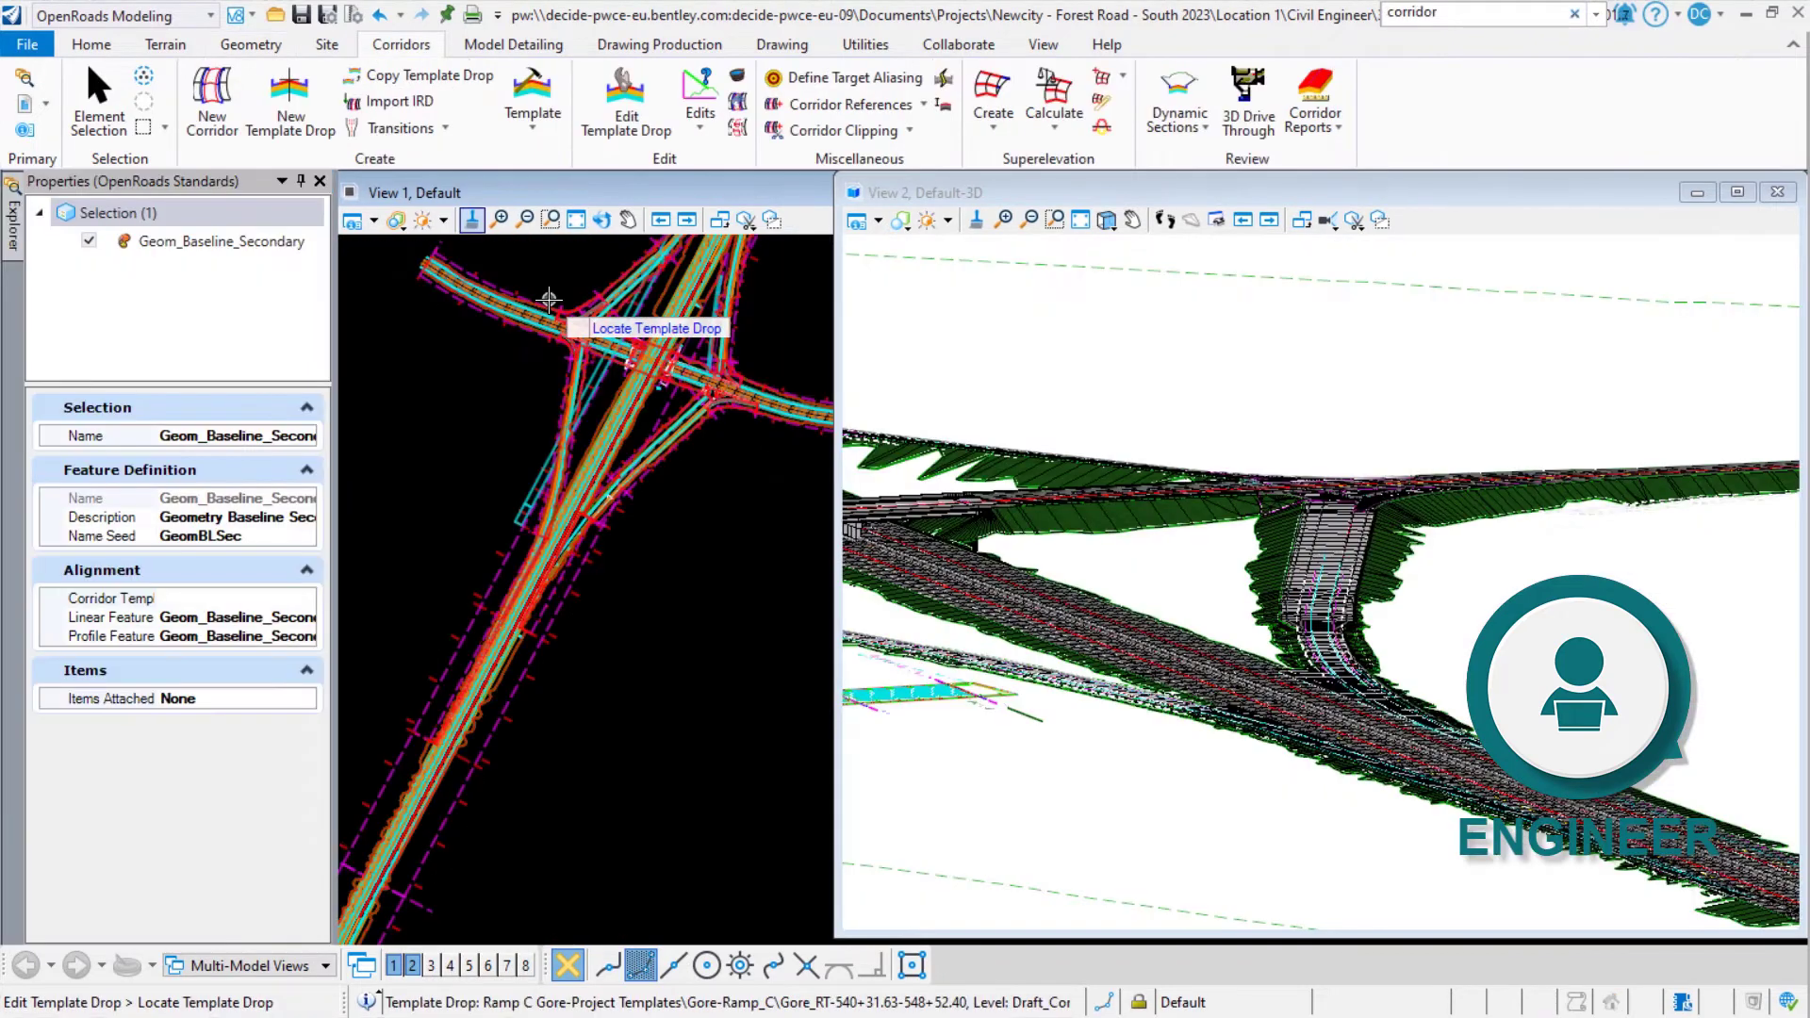
scroll(552, 304, "up", 2)
scroll(553, 305, "up", 1)
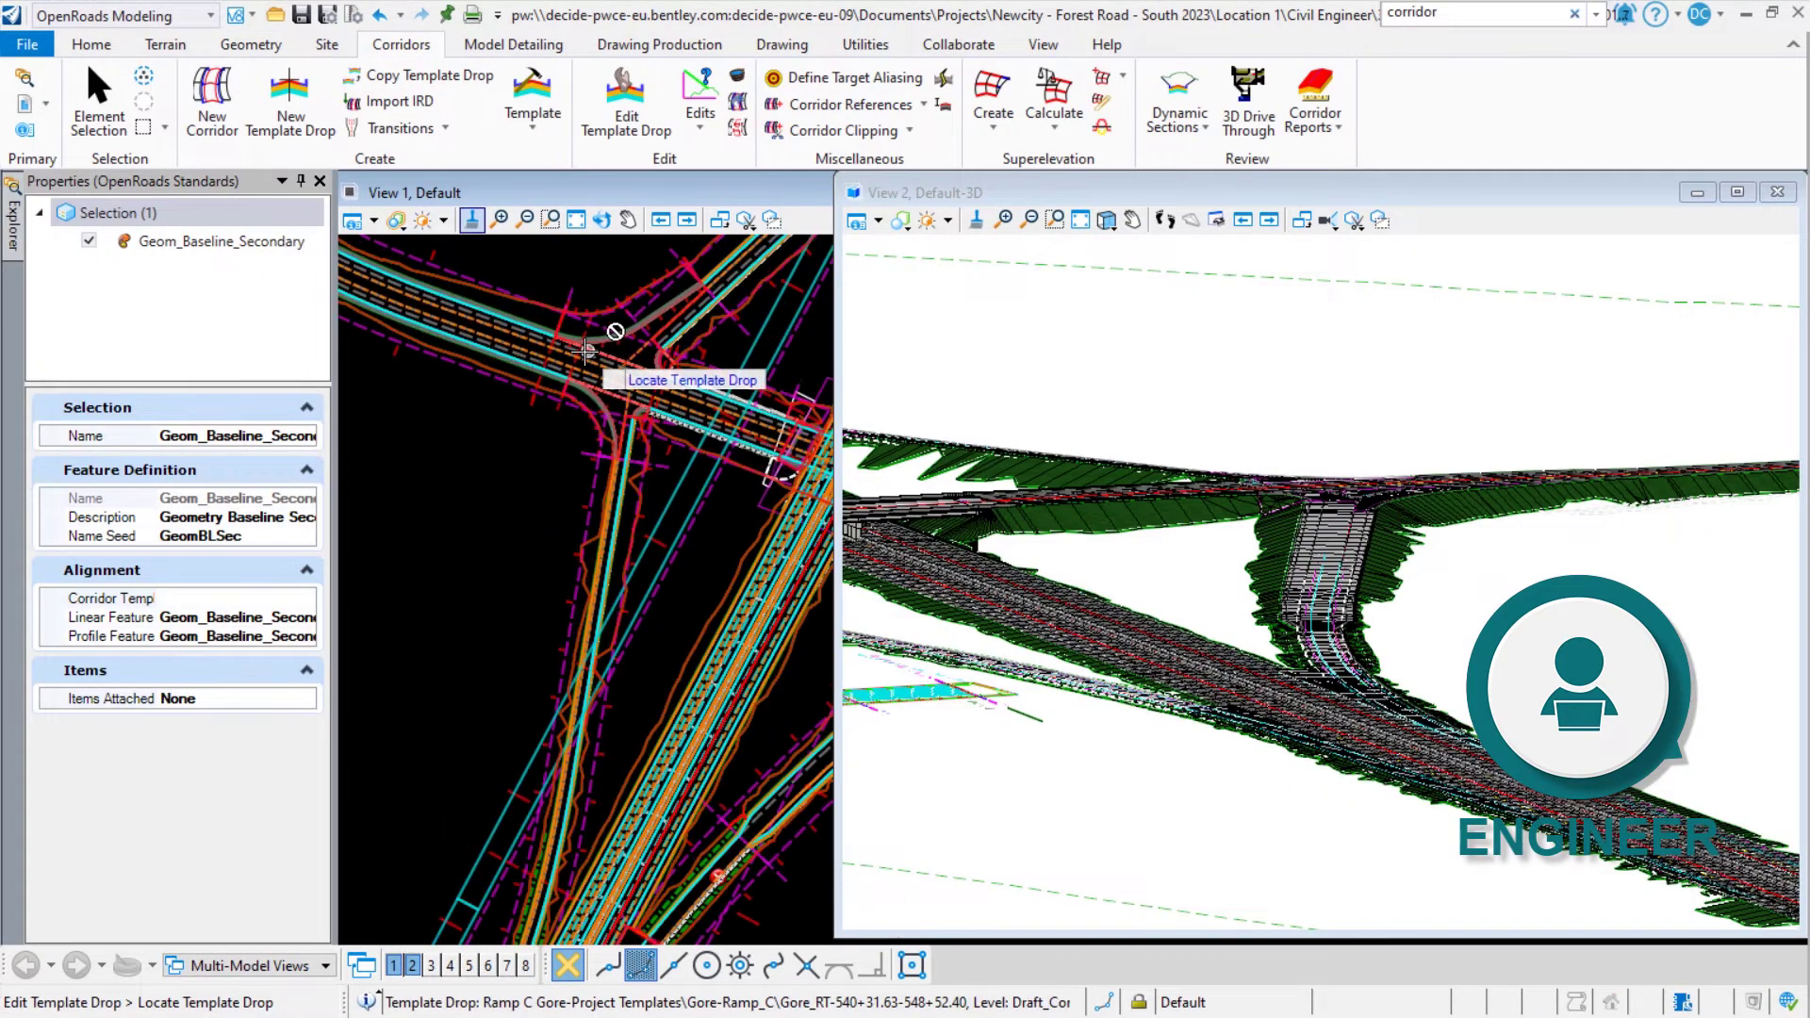
left_click(468, 276)
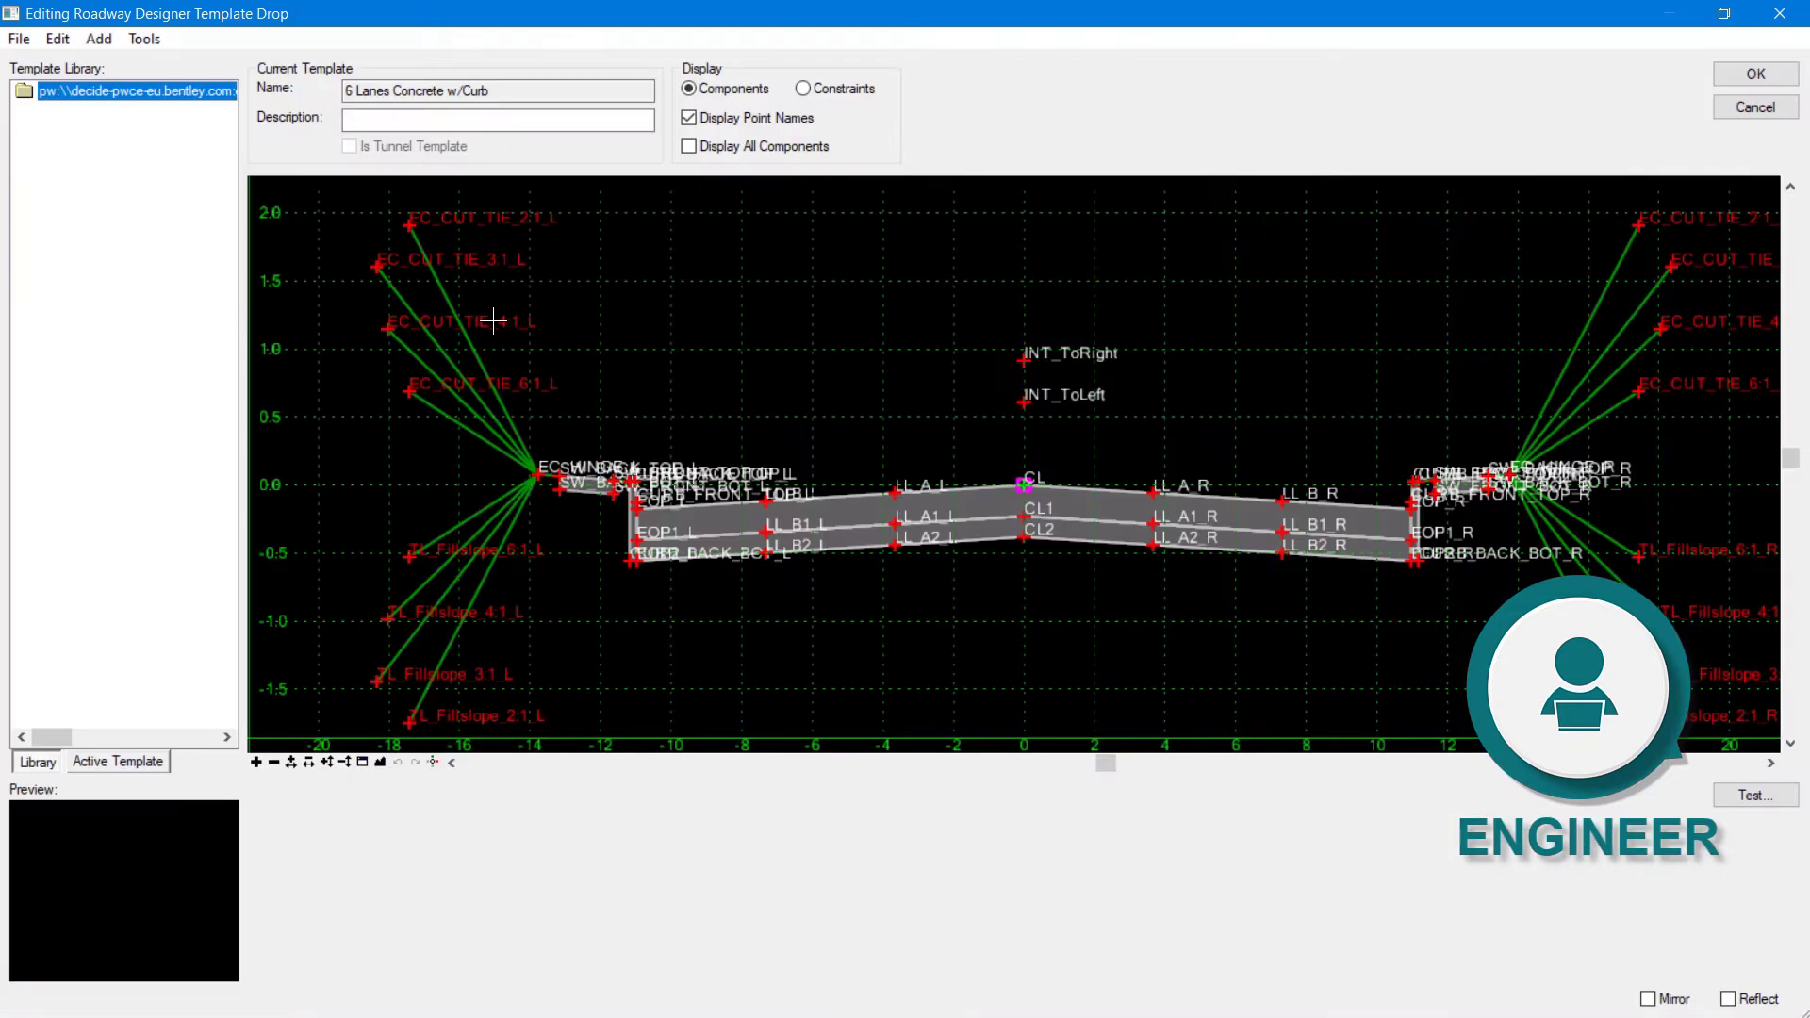
scroll(762, 521, "up", 2)
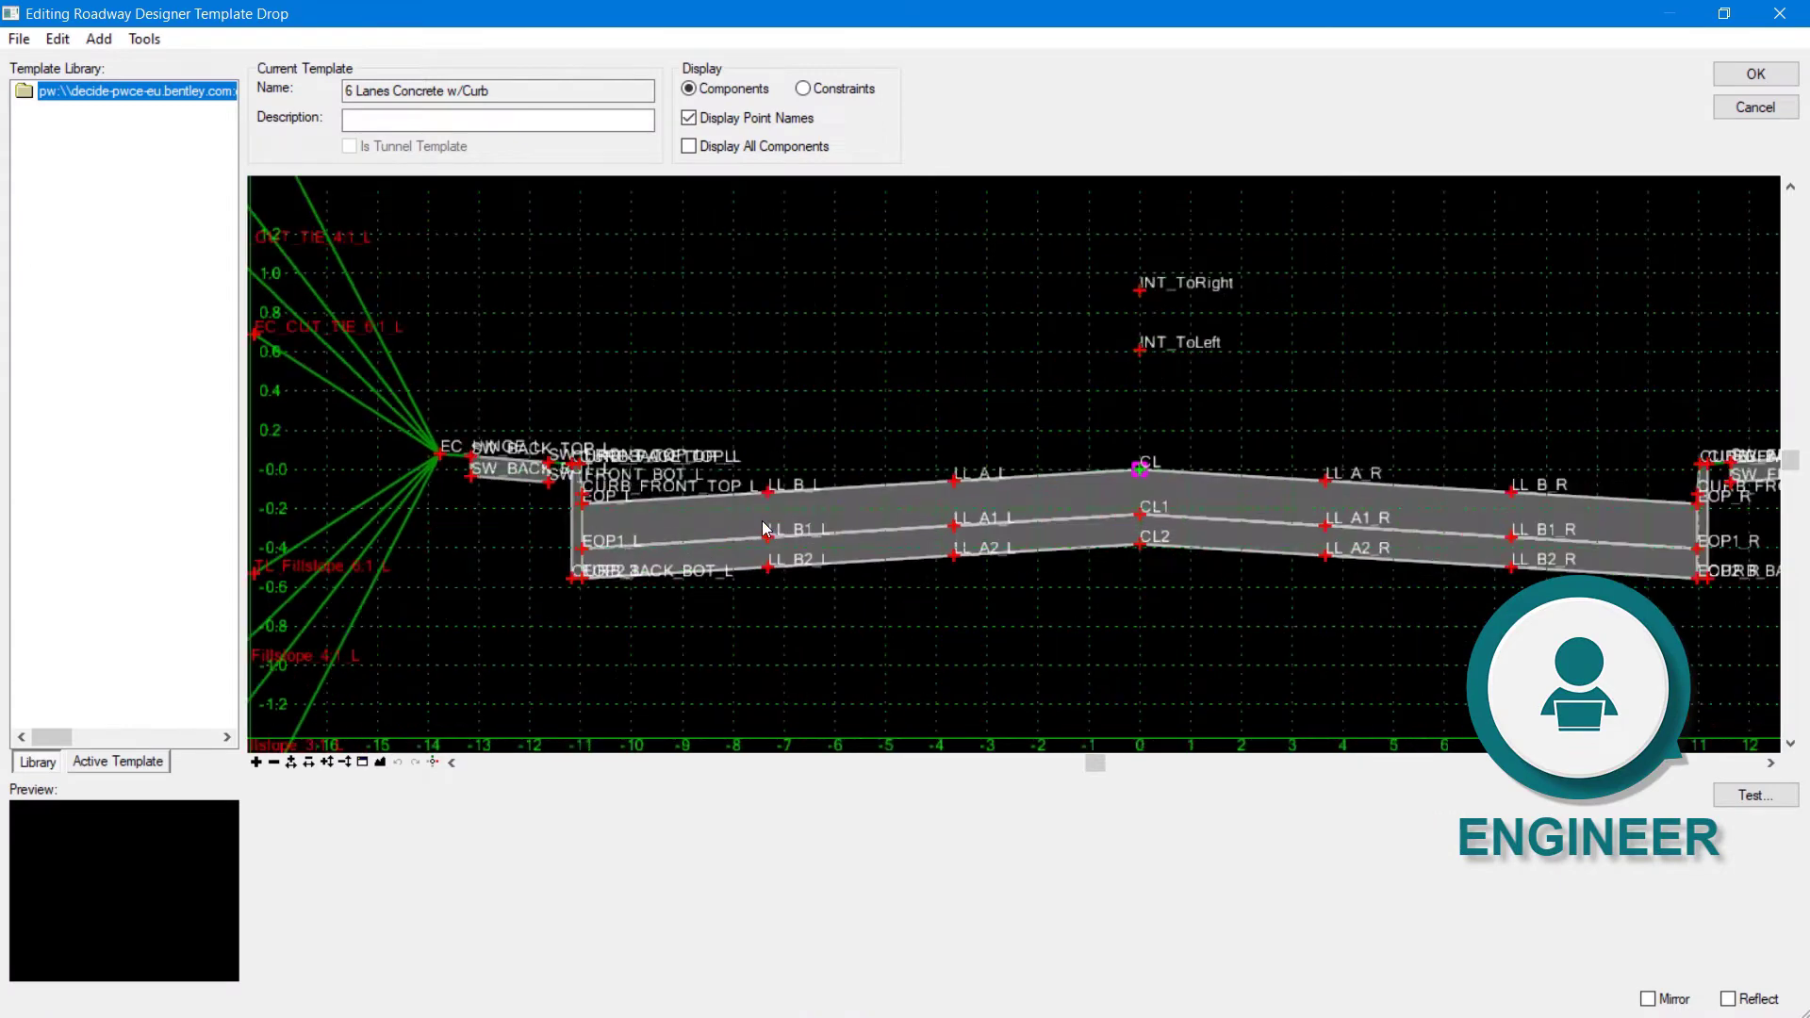
scroll(758, 521, "up", 2)
right_click(773, 476)
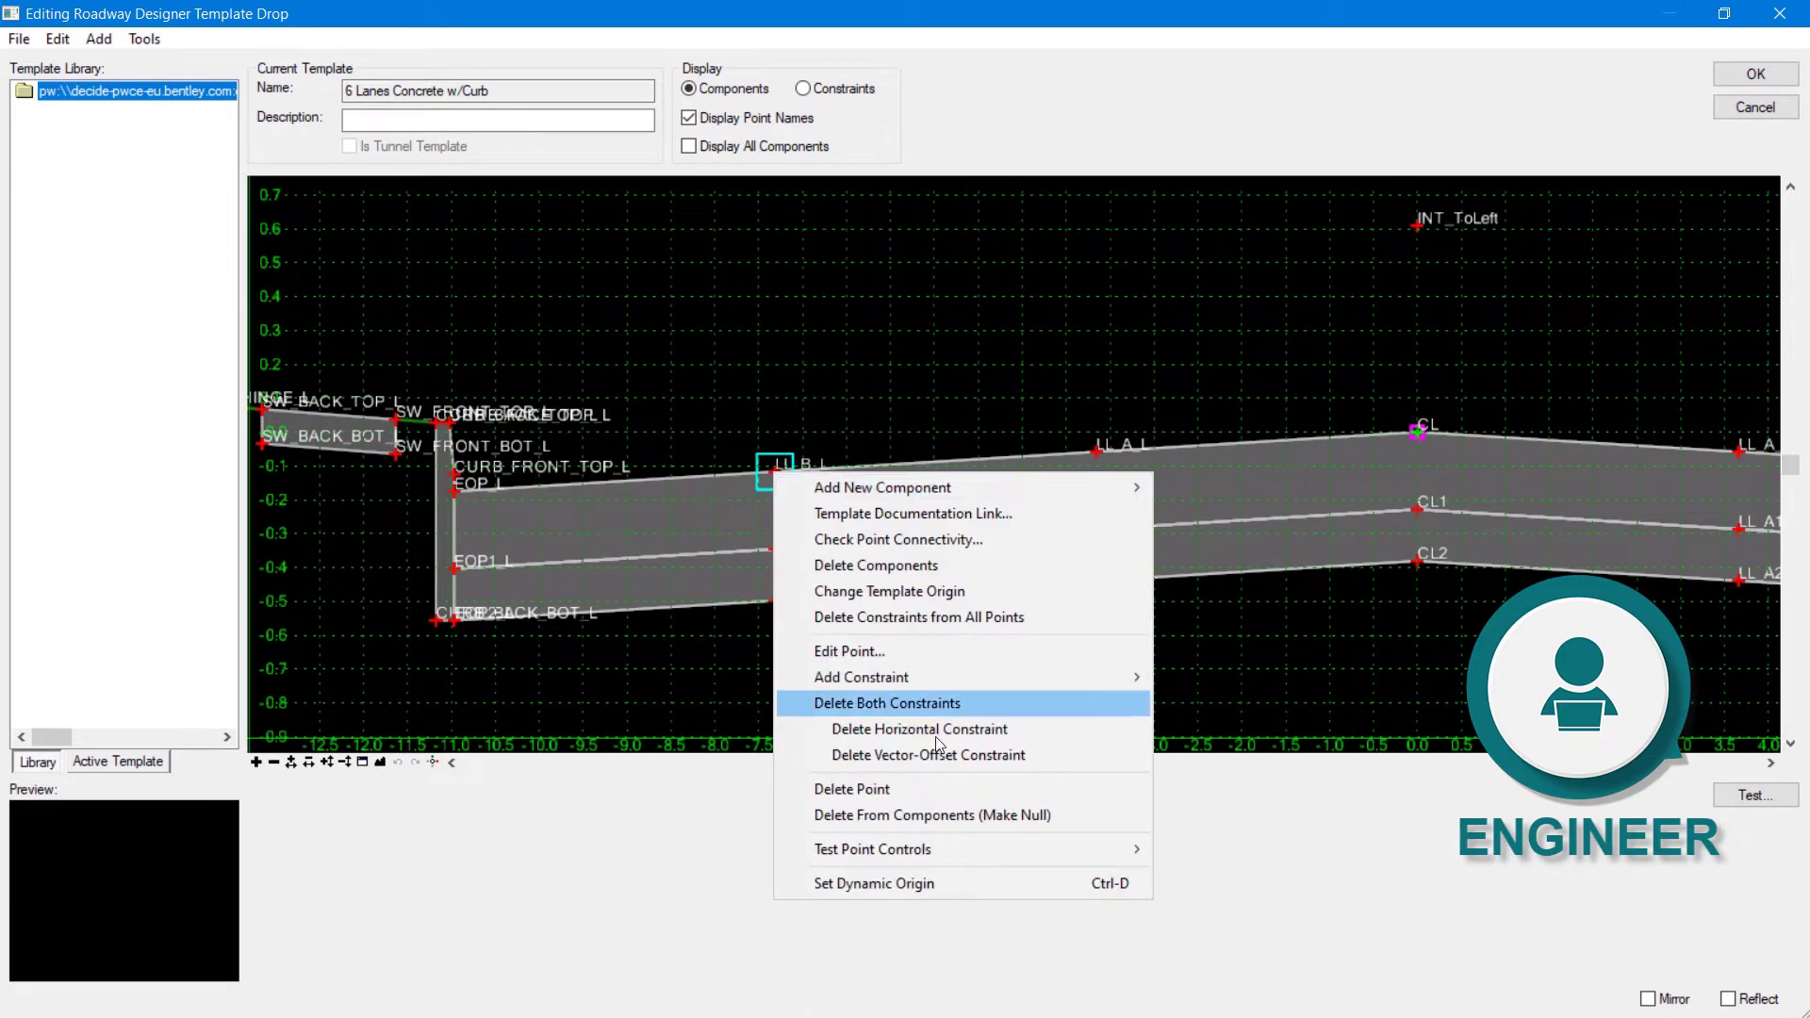
mouse_move(873, 849)
left_click(1227, 904)
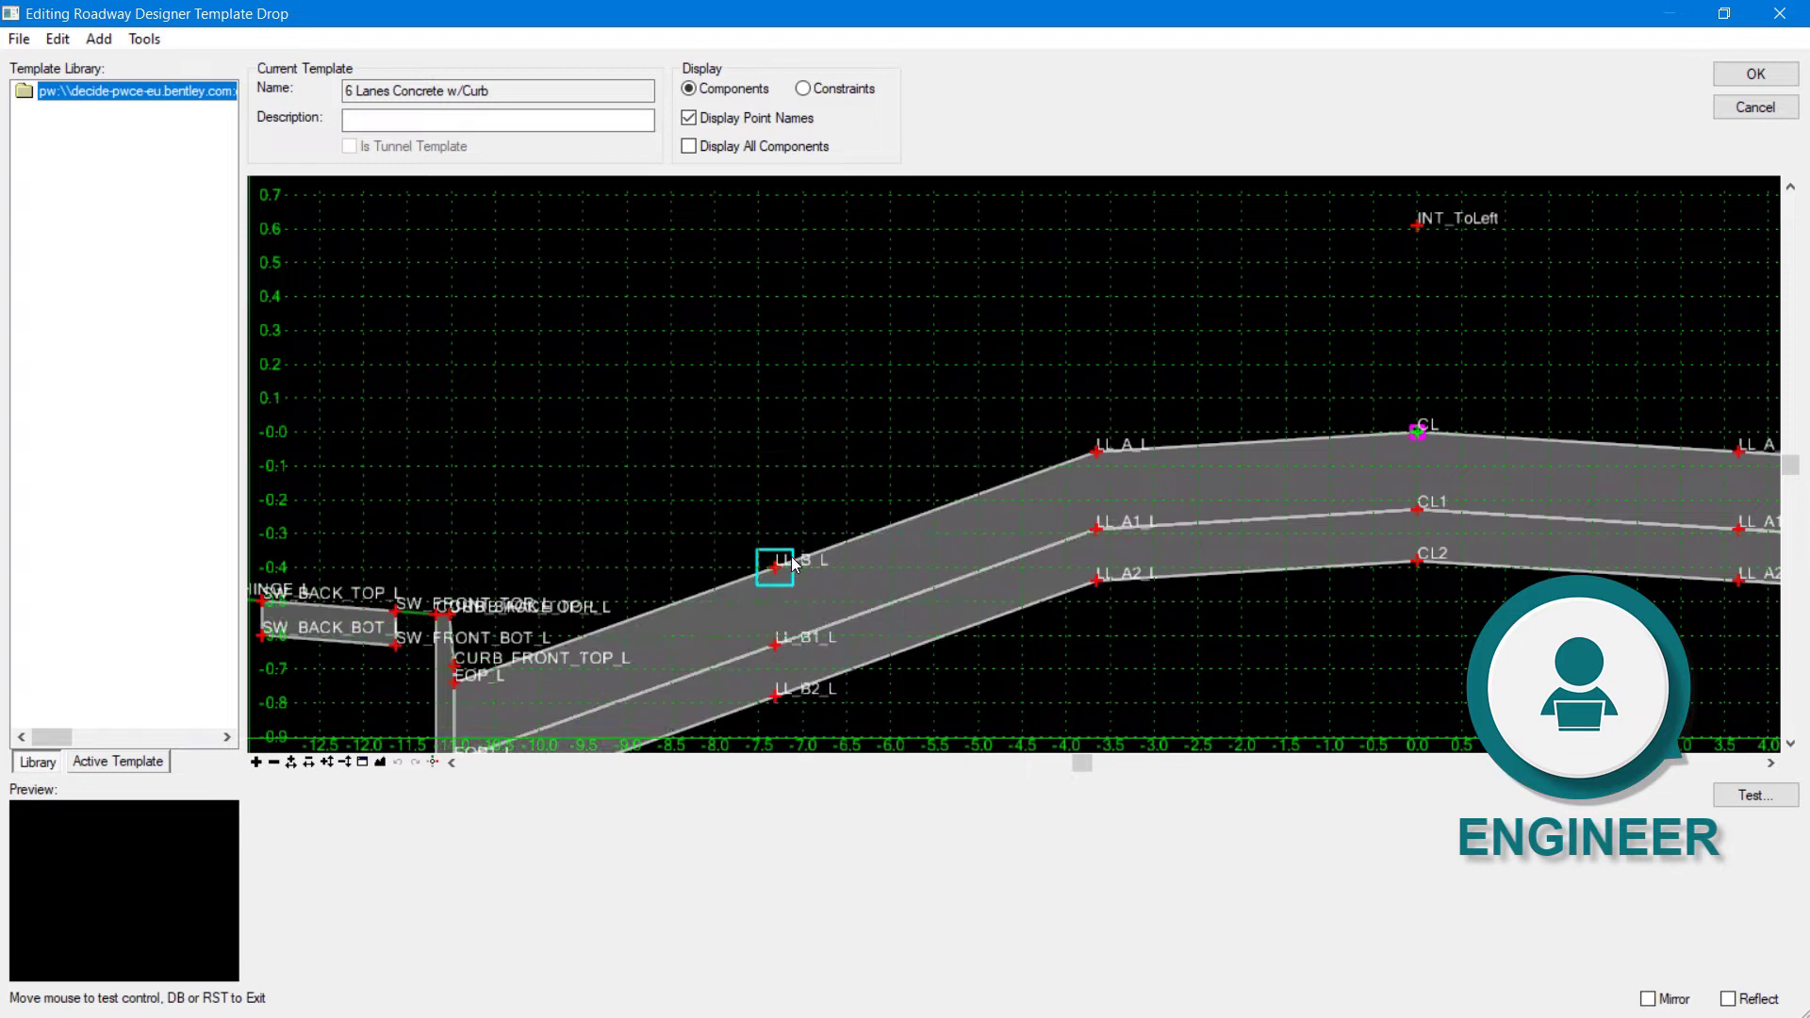
scroll(778, 454, "down", 2)
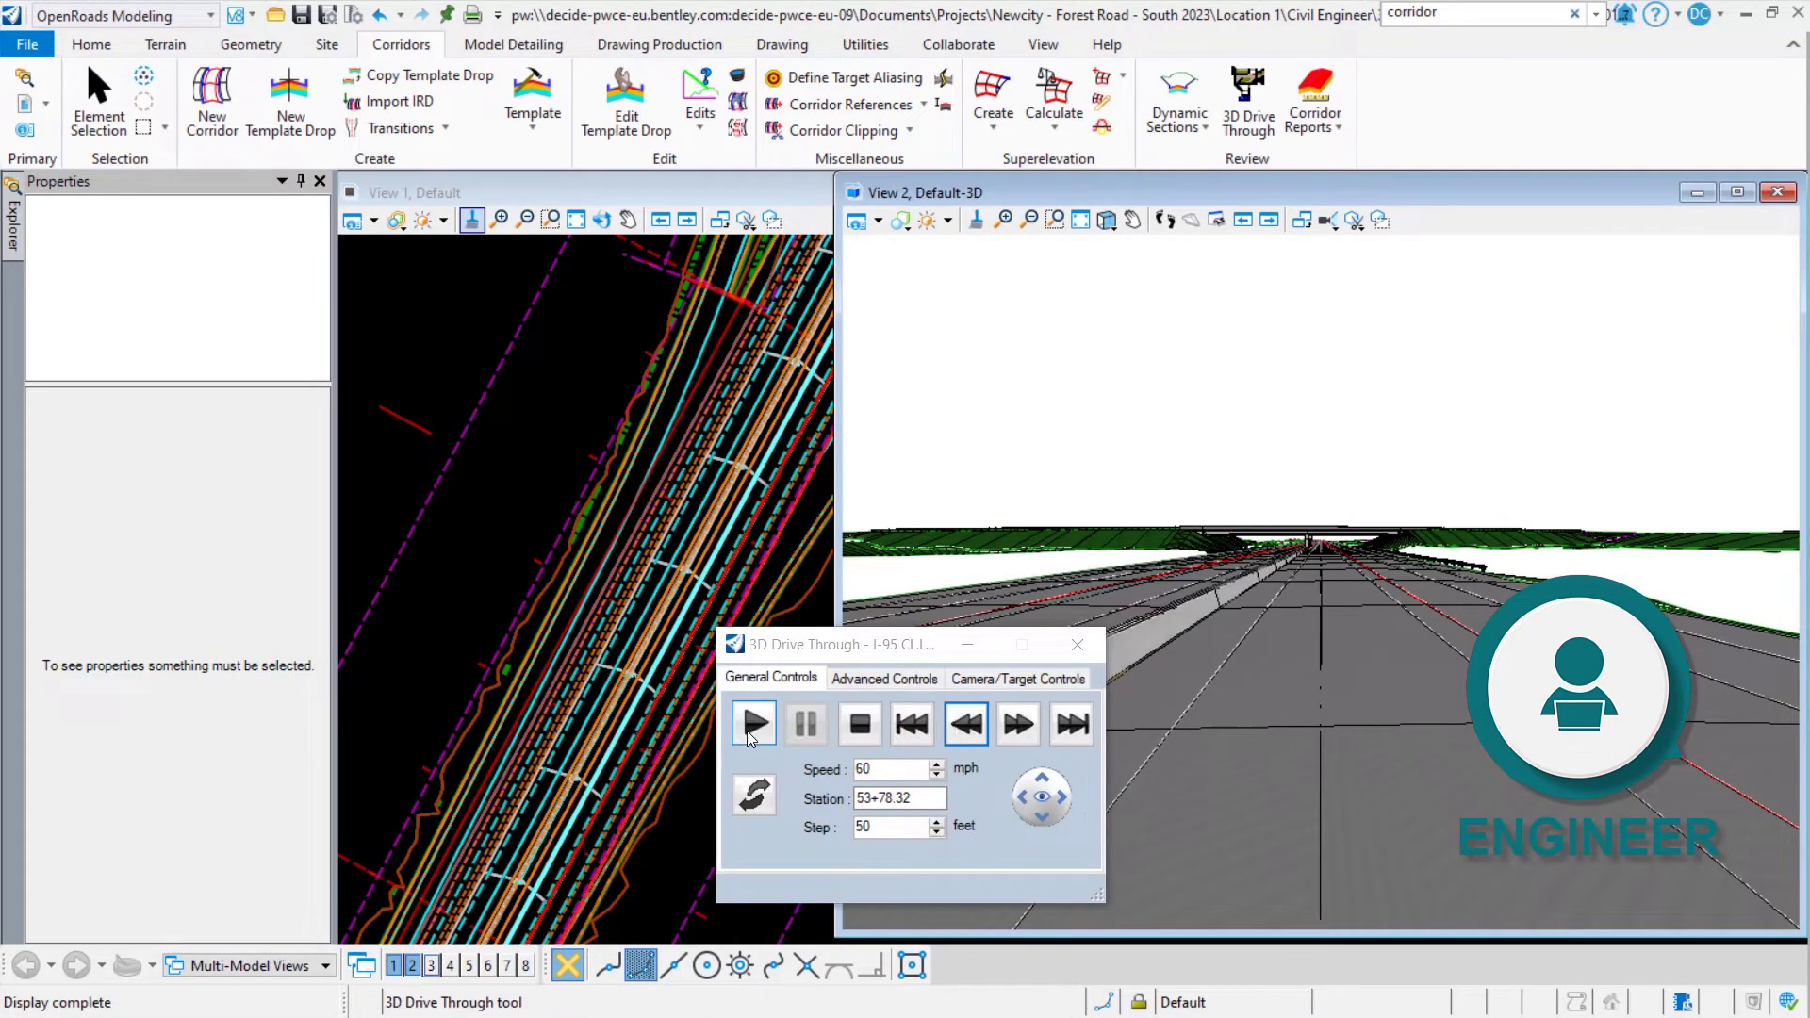
Play the 3D drive-through along corridor I-95 CL
left_click(754, 723)
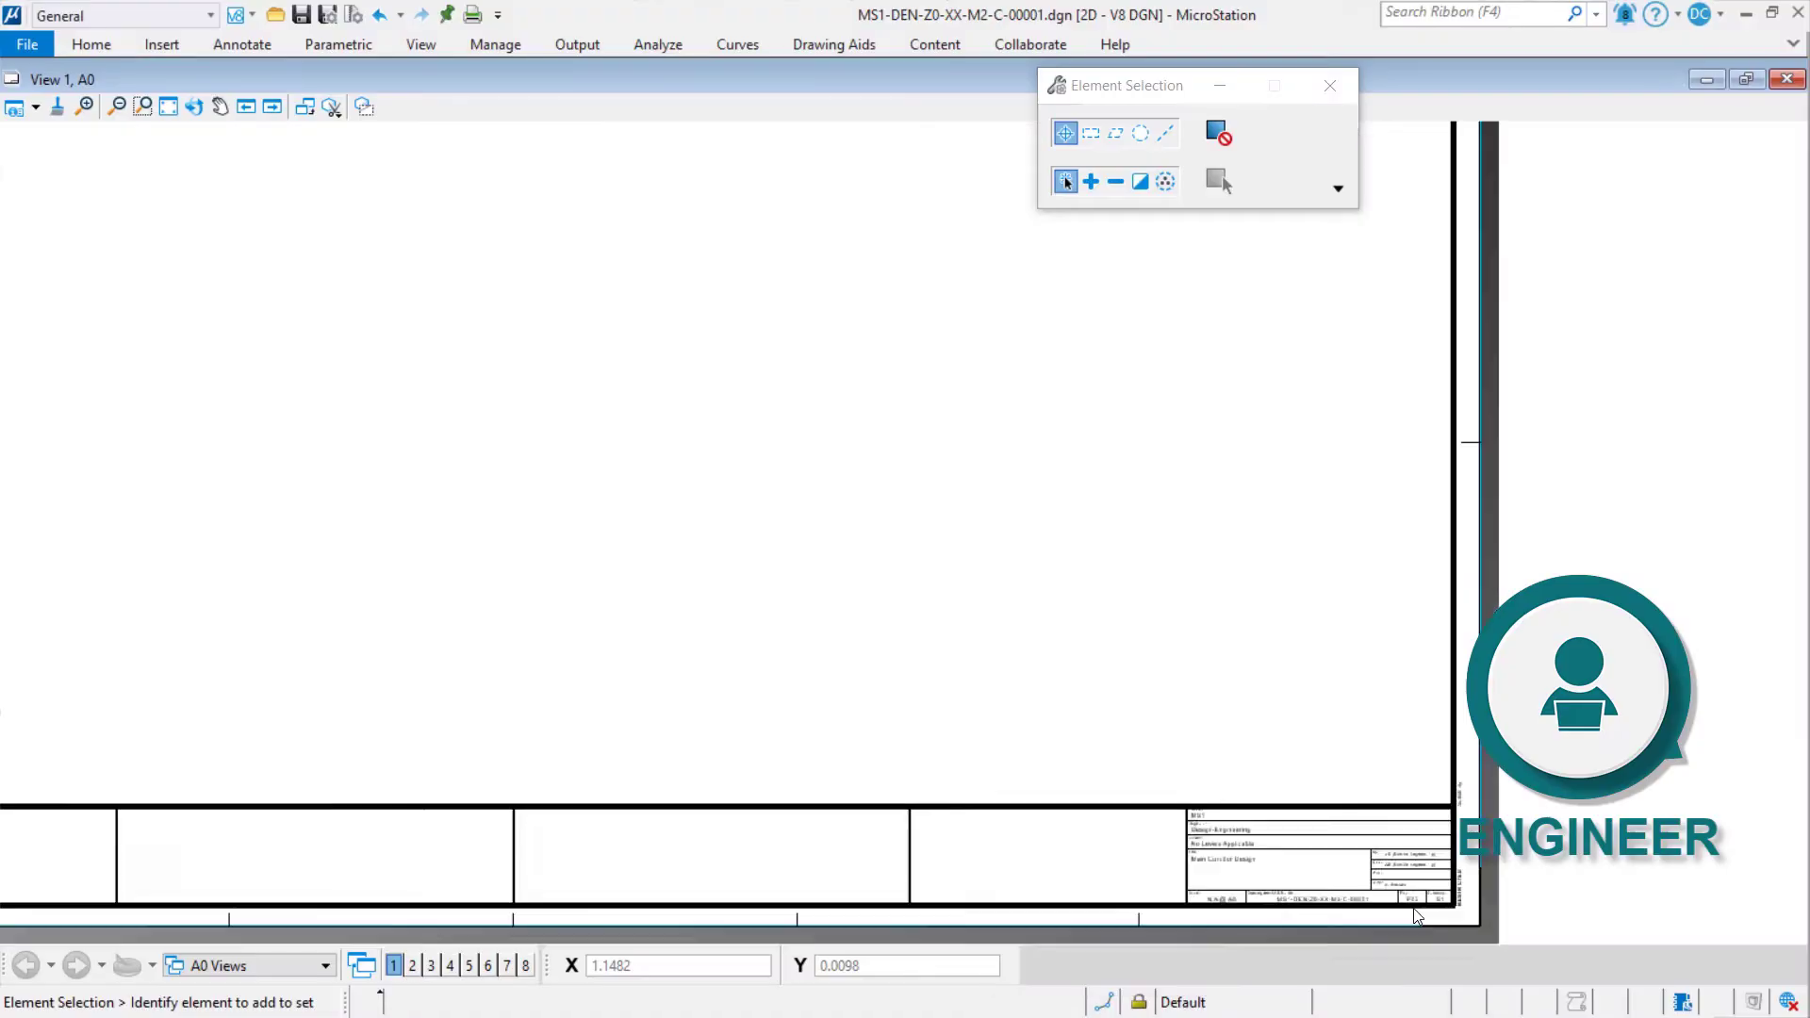
scroll(1416, 916, "up", 5)
Show the drawing file's attributes that populate the sheet's title block fields
double_click(1416, 917)
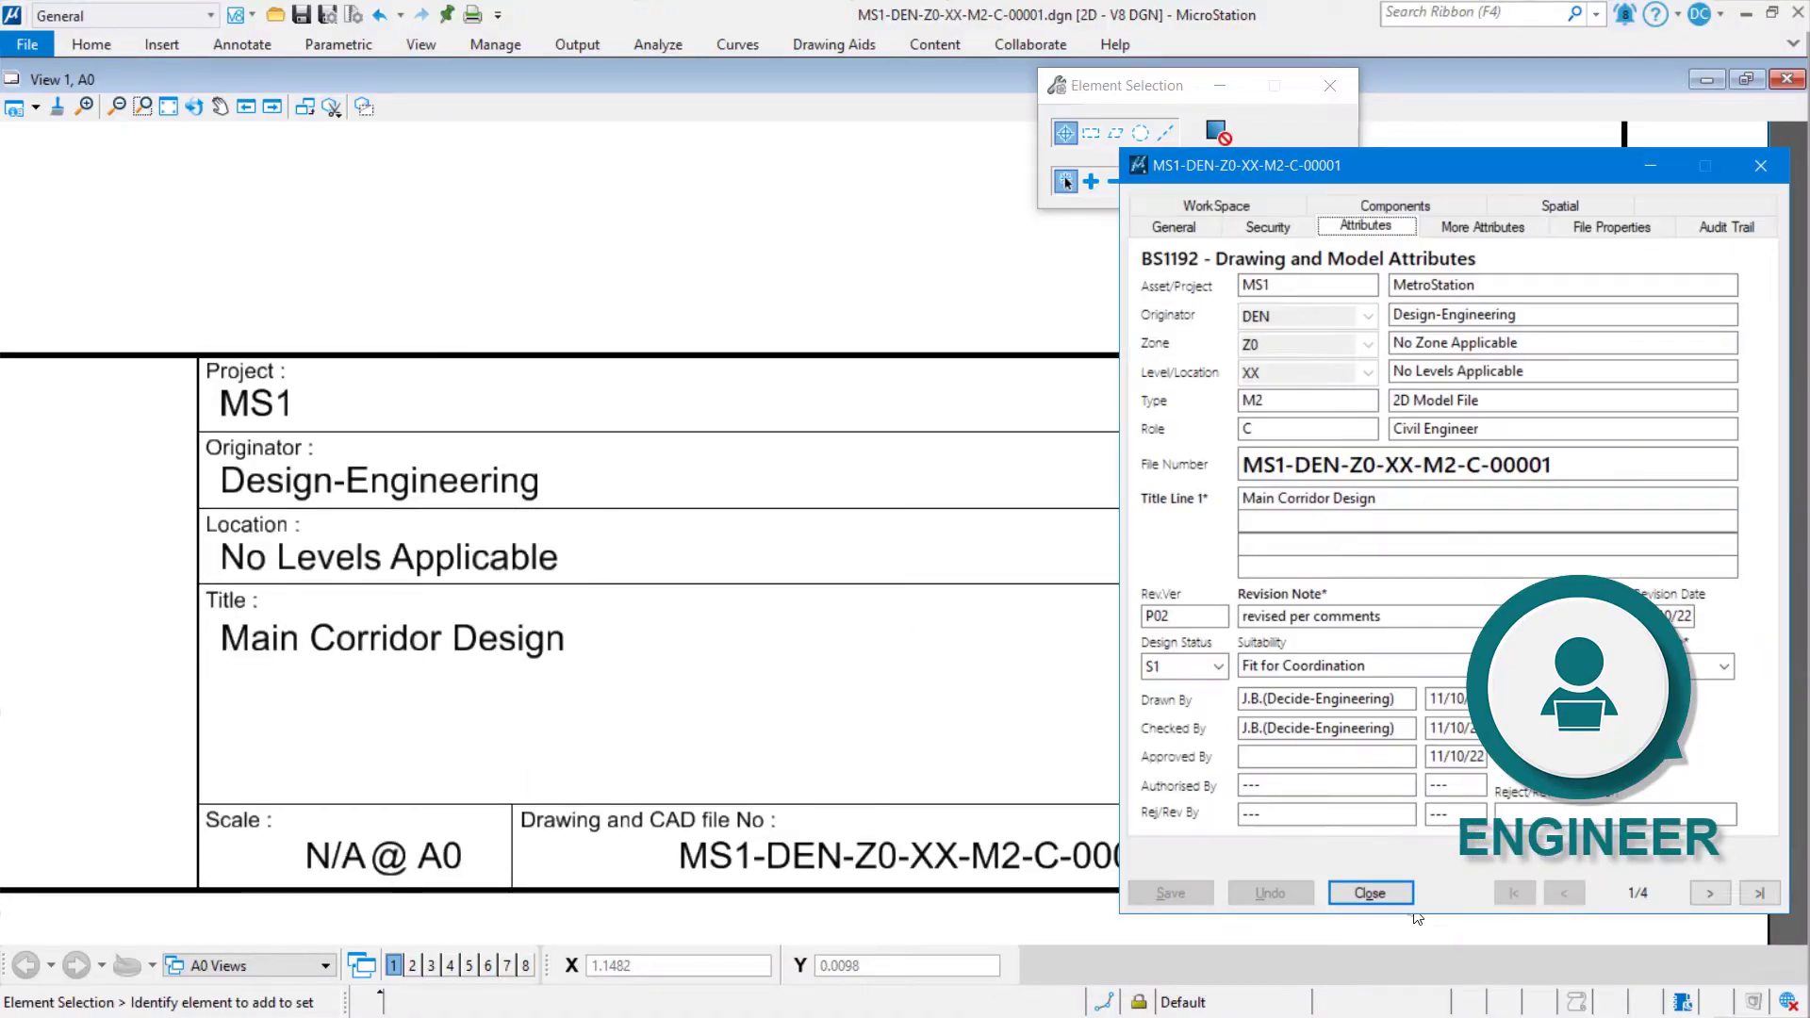
left_click_drag(247, 347, 1089, 280)
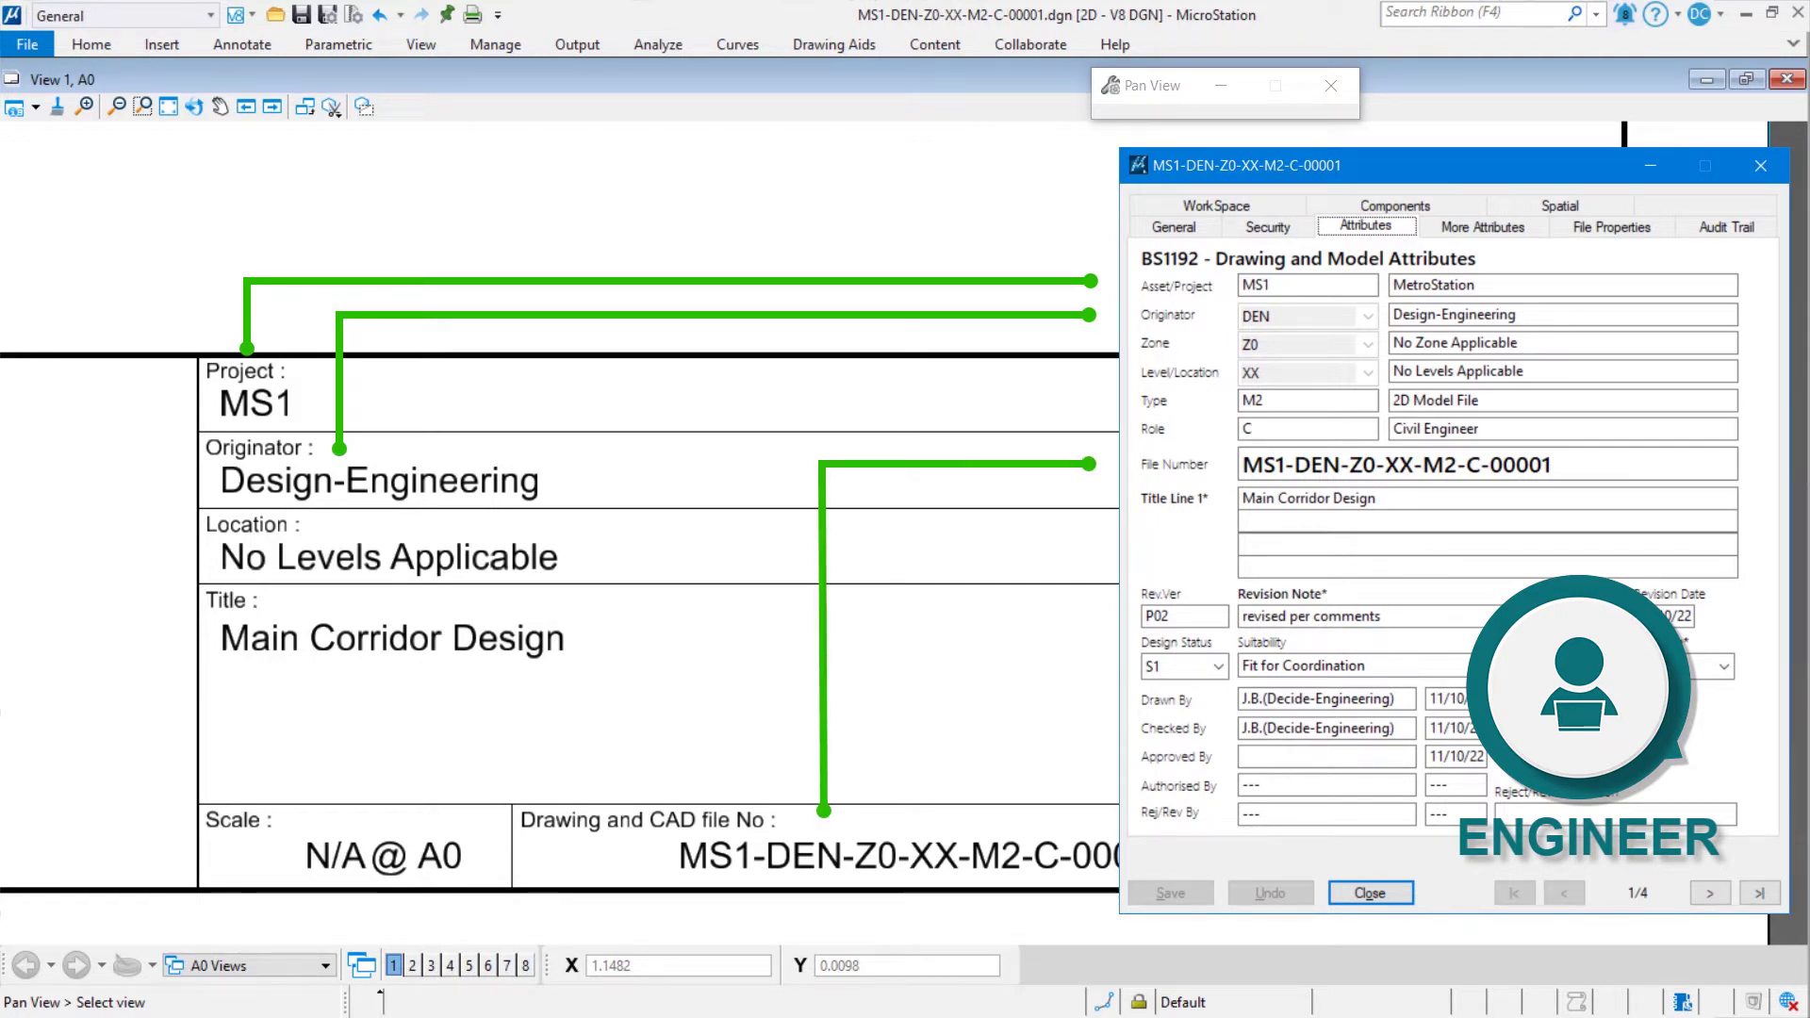
scroll(402, 908, "up", 5)
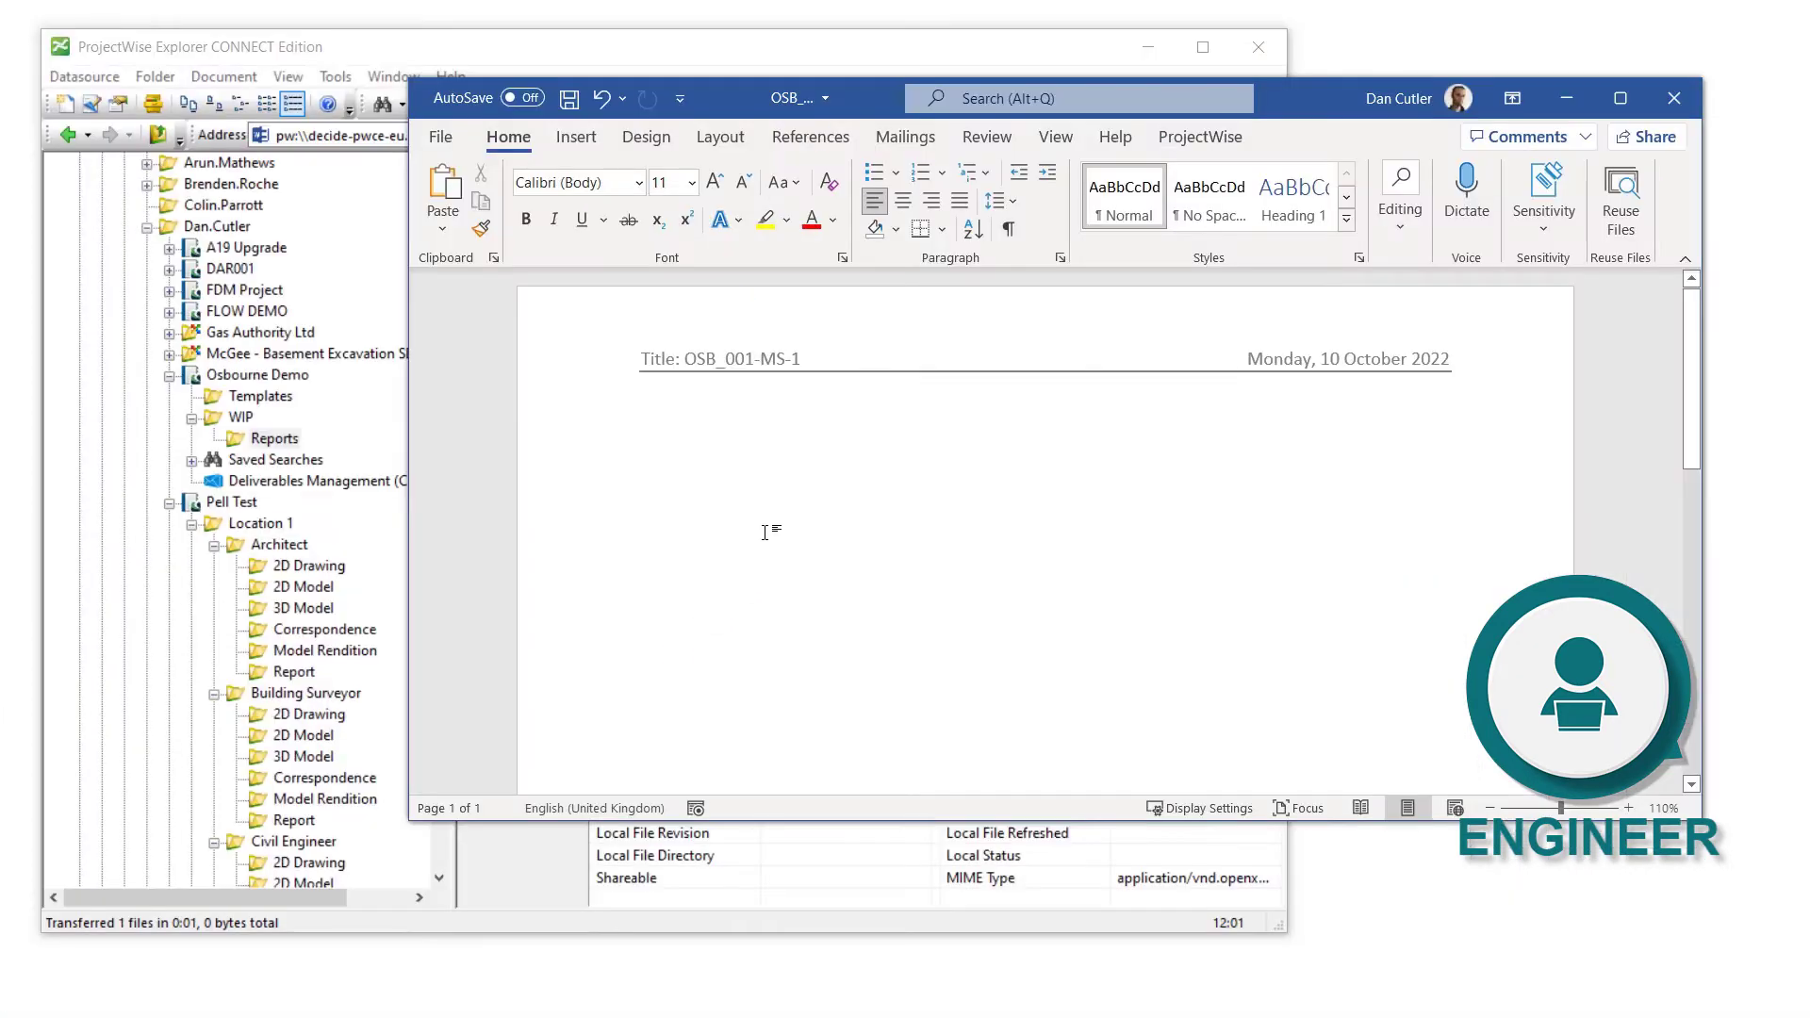
scroll(814, 448, "down", 3)
scroll(813, 448, "down", 5)
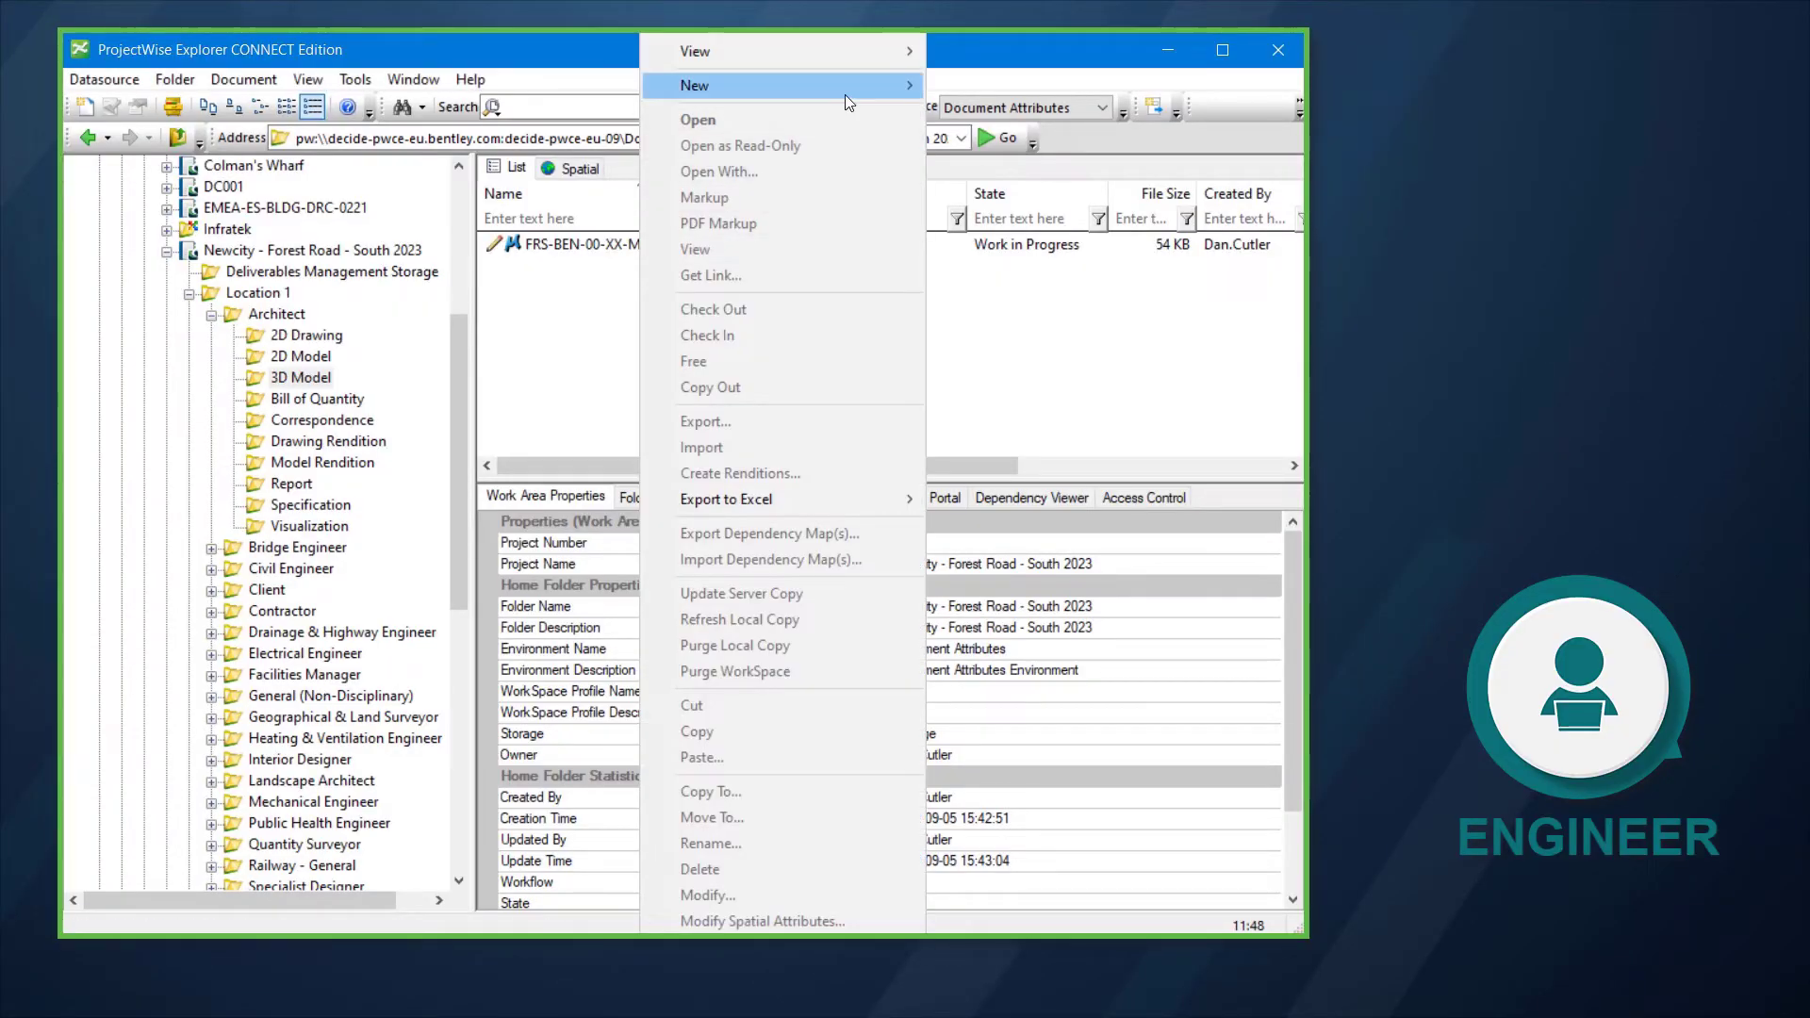
Start the Advanced Wizard and choose Seed3D - Metric Design.dgn as the new document's template
mouse_move(782, 86)
left_click(989, 84)
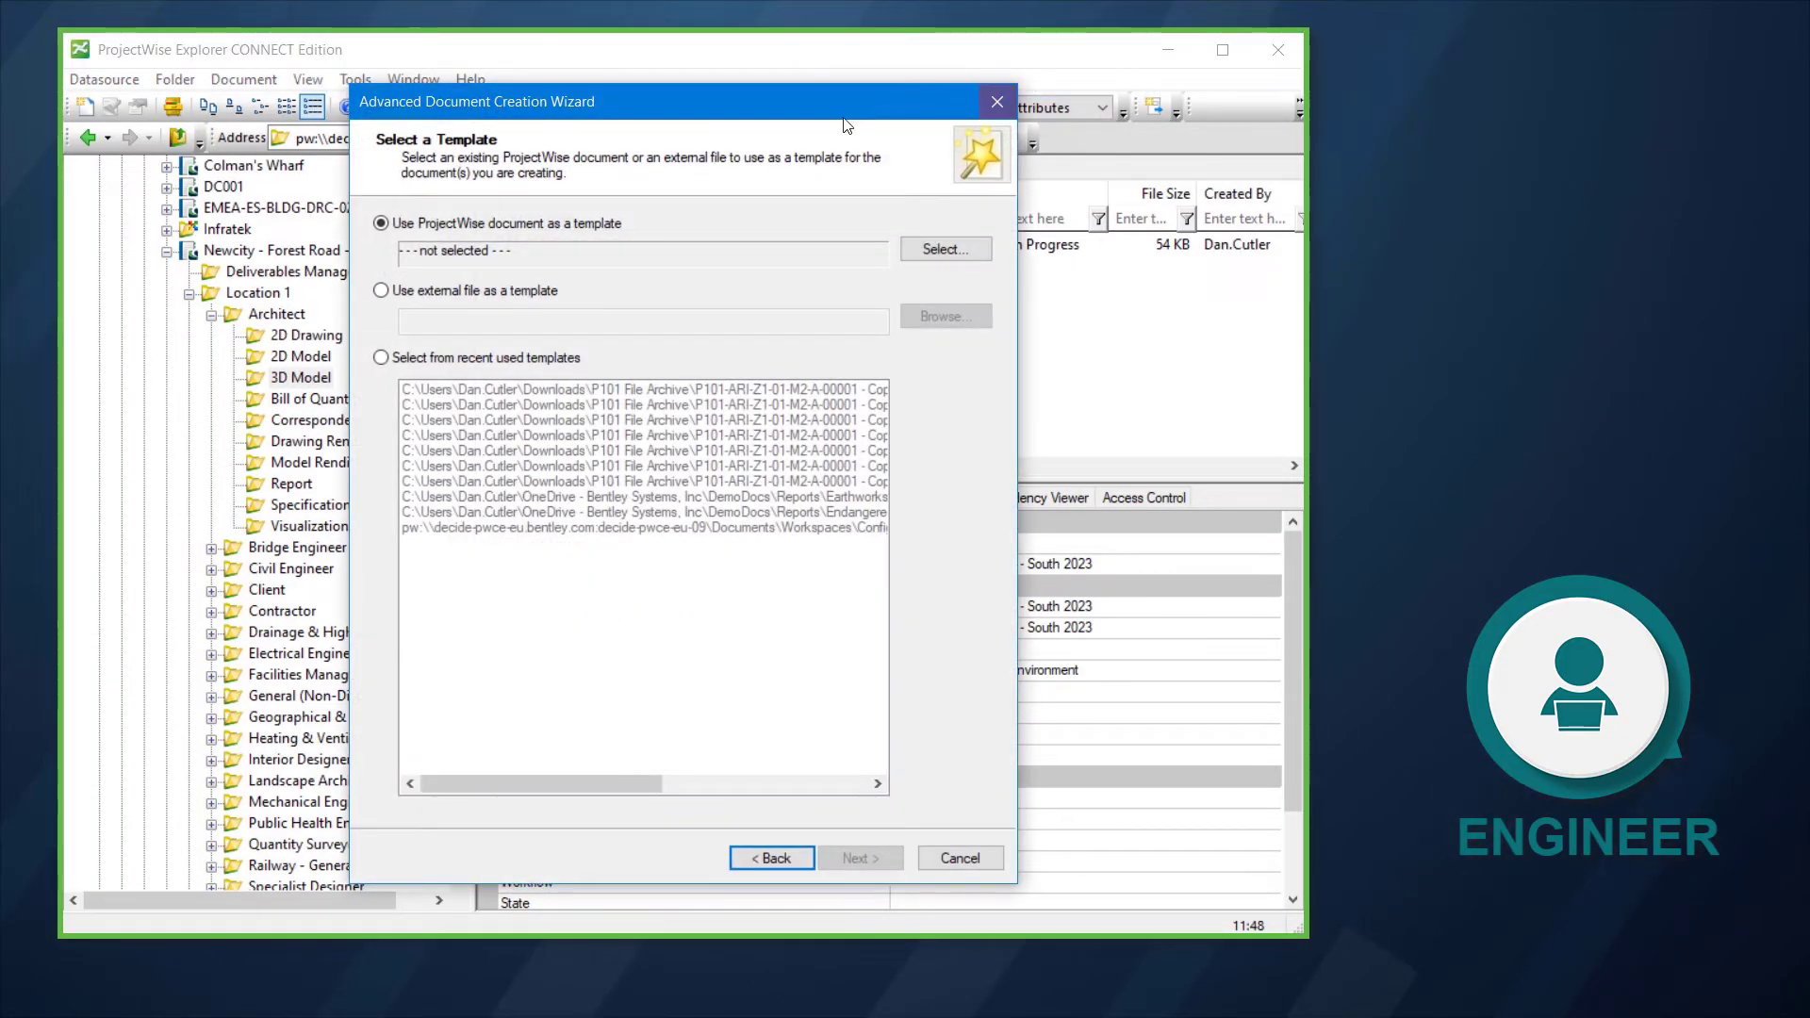
left_click(945, 249)
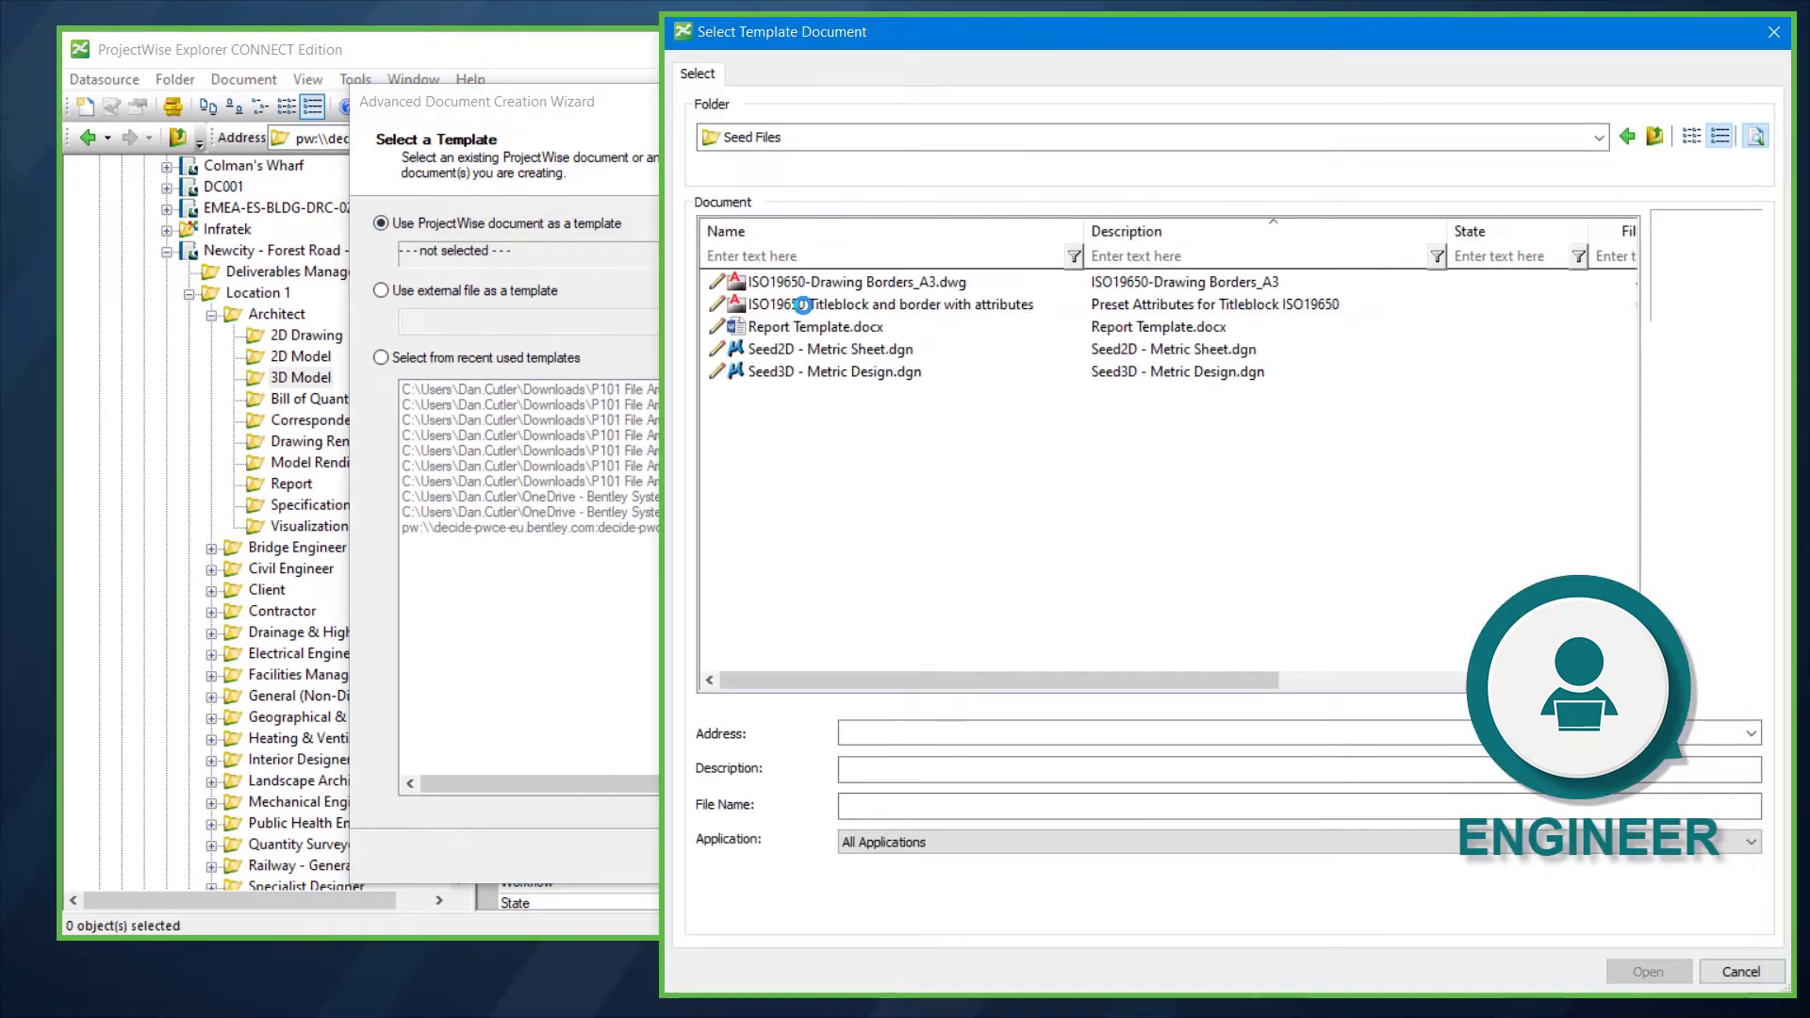
left_click(838, 372)
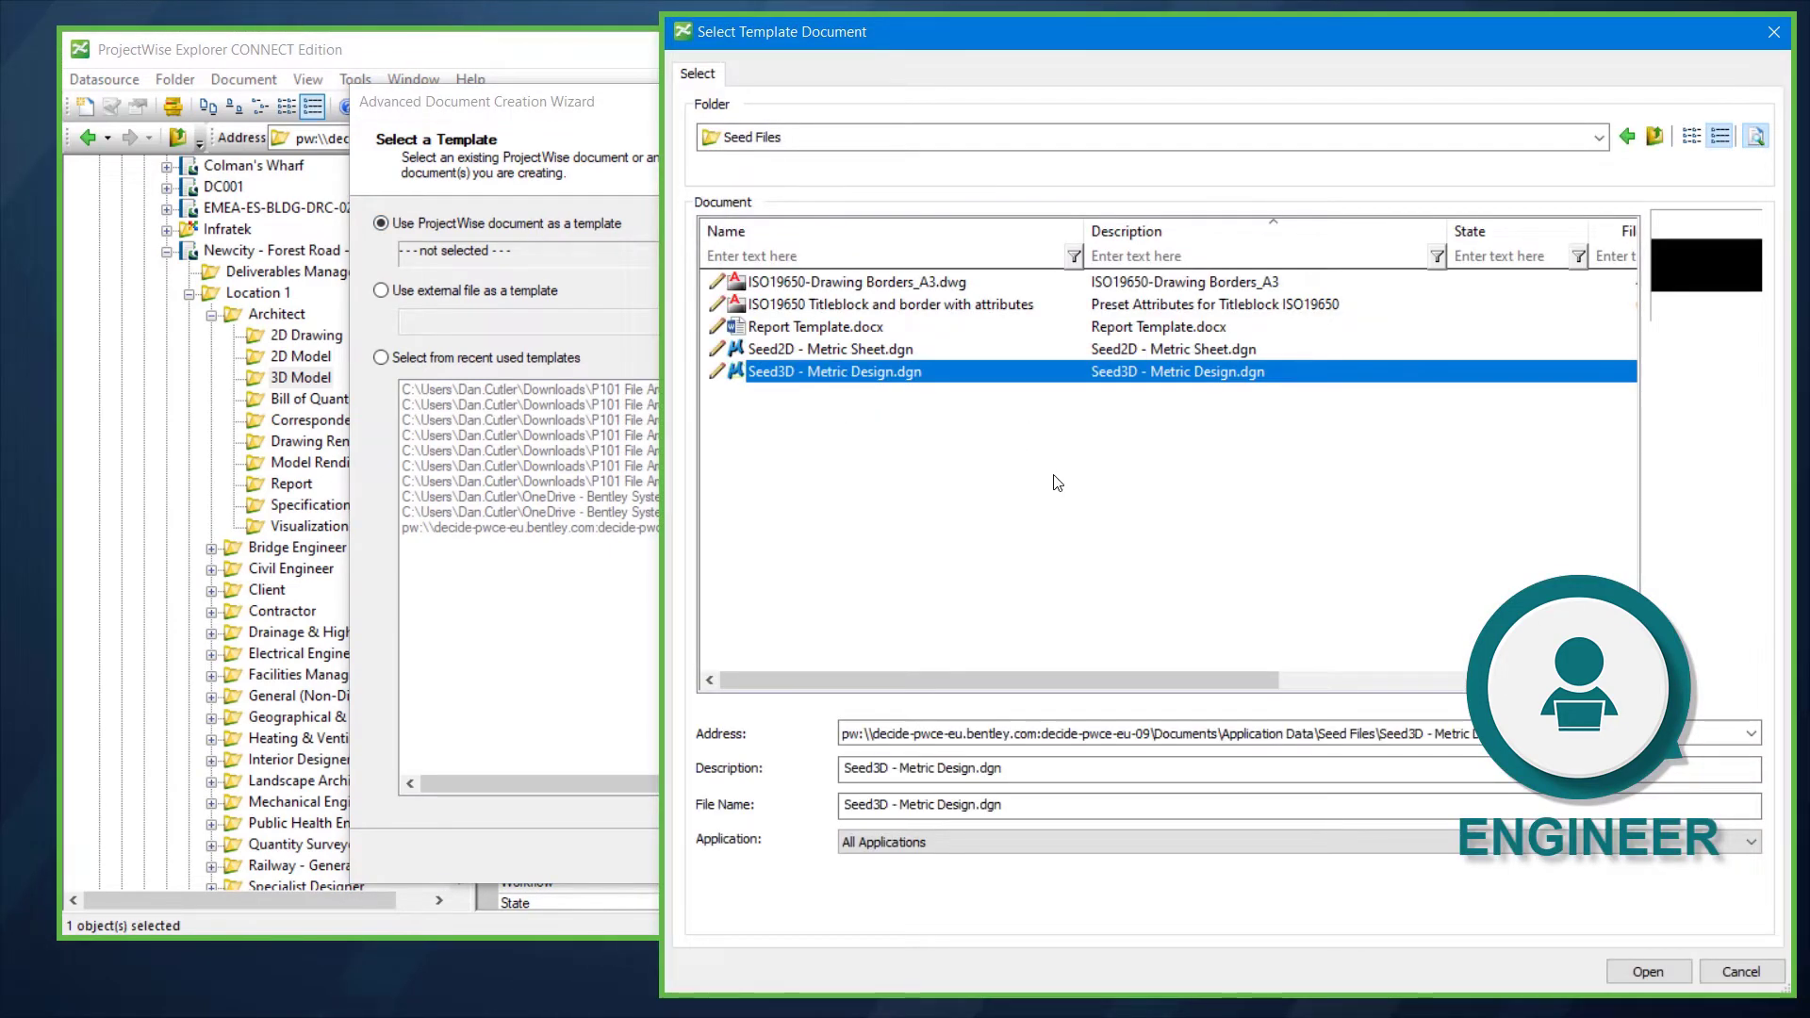
left_click(1629, 967)
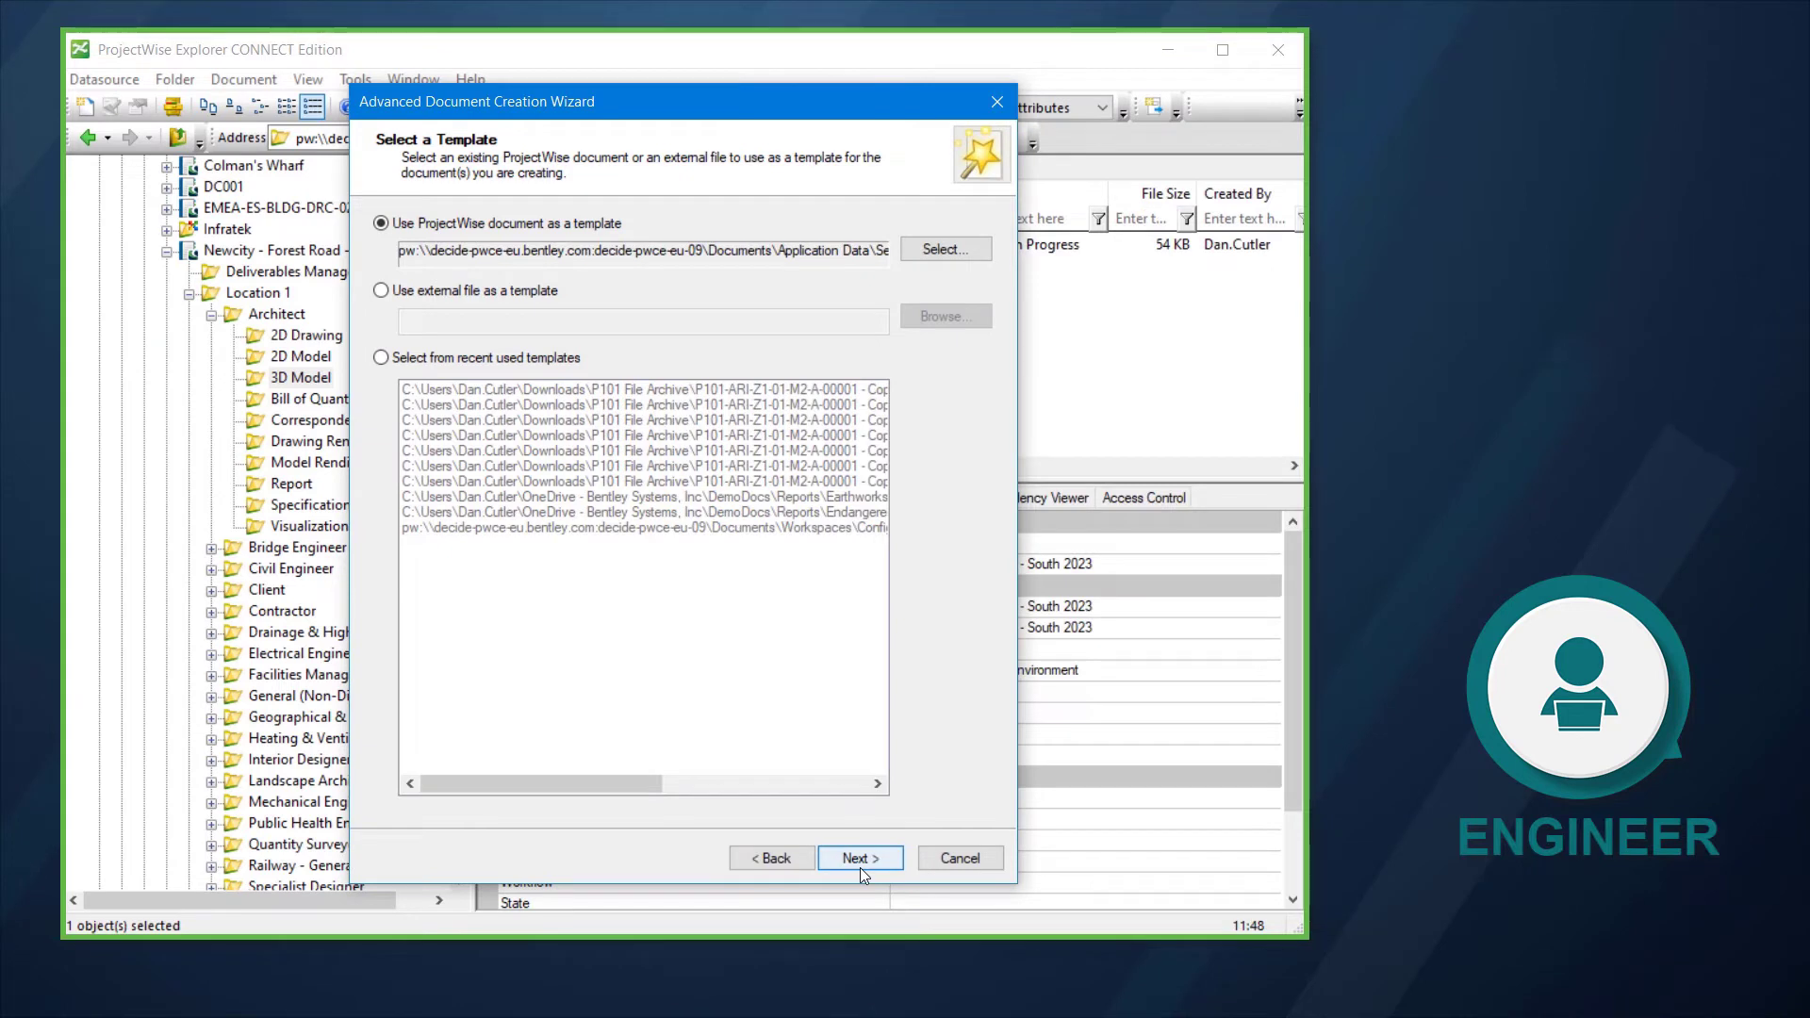
Generate the document code P101-ARI-00-XX-M3-A-00001, check the document in and finish the wizard
left_click(860, 858)
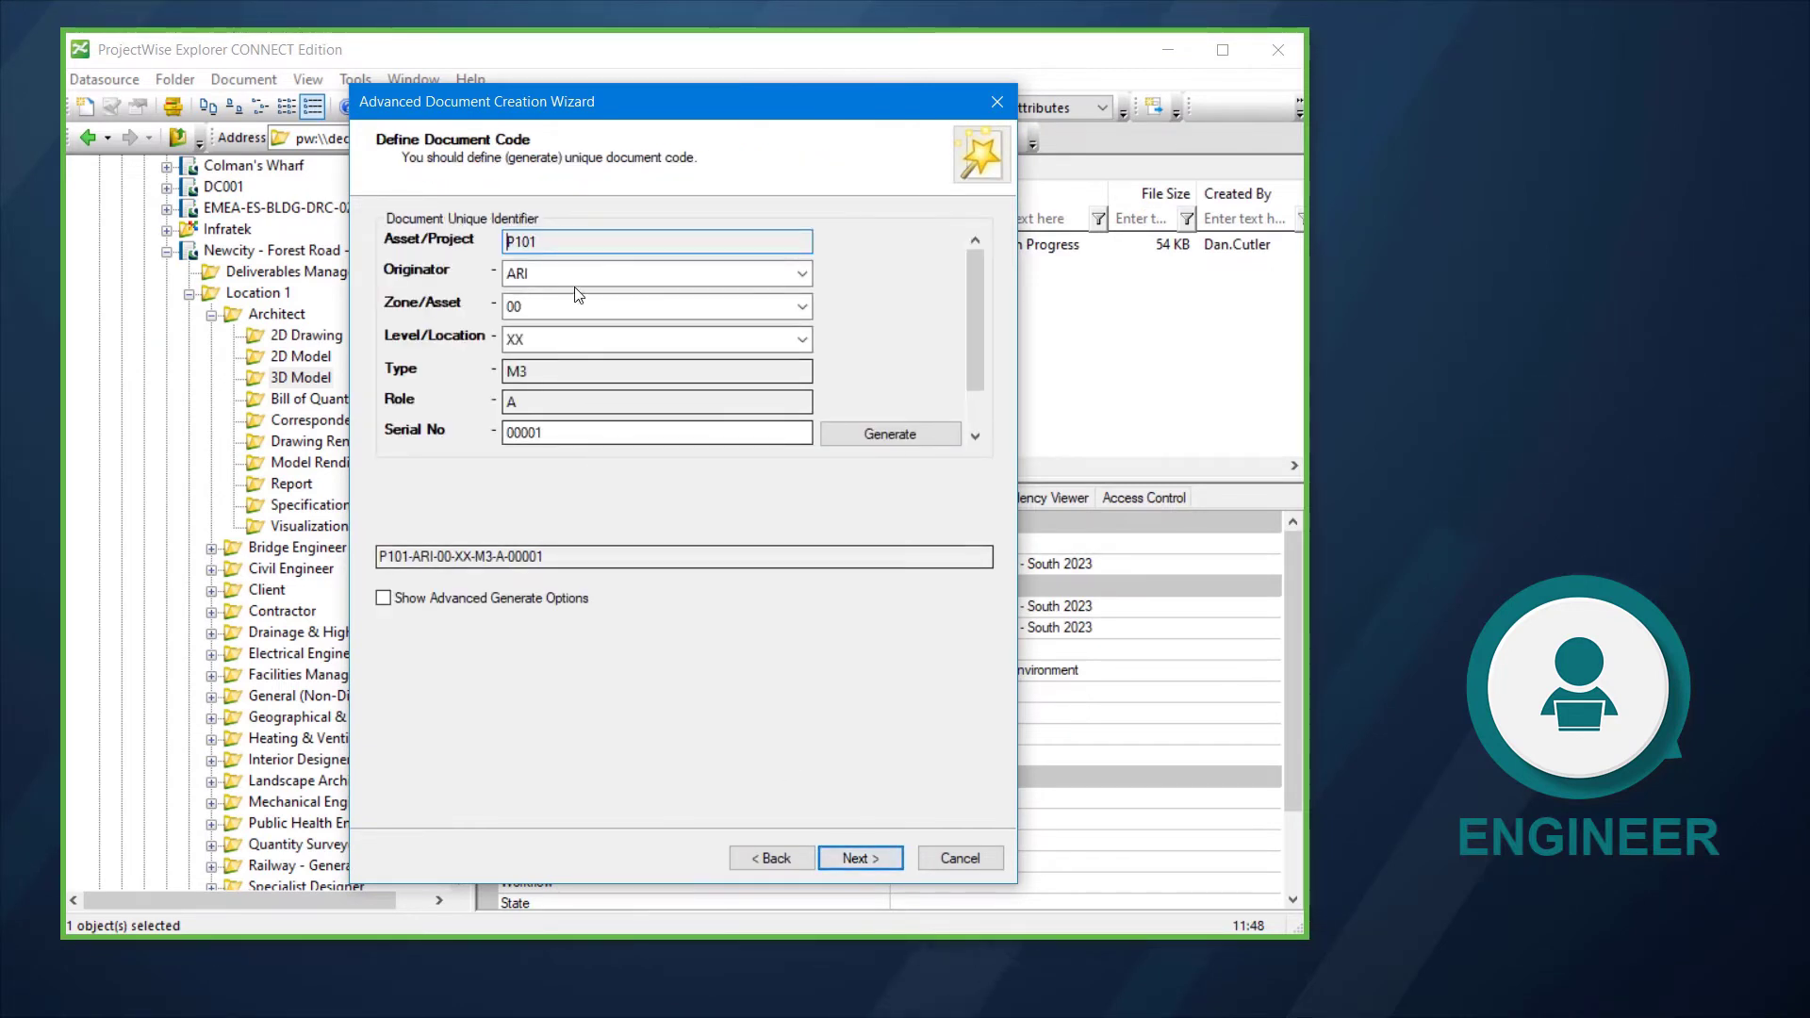
left_click(843, 861)
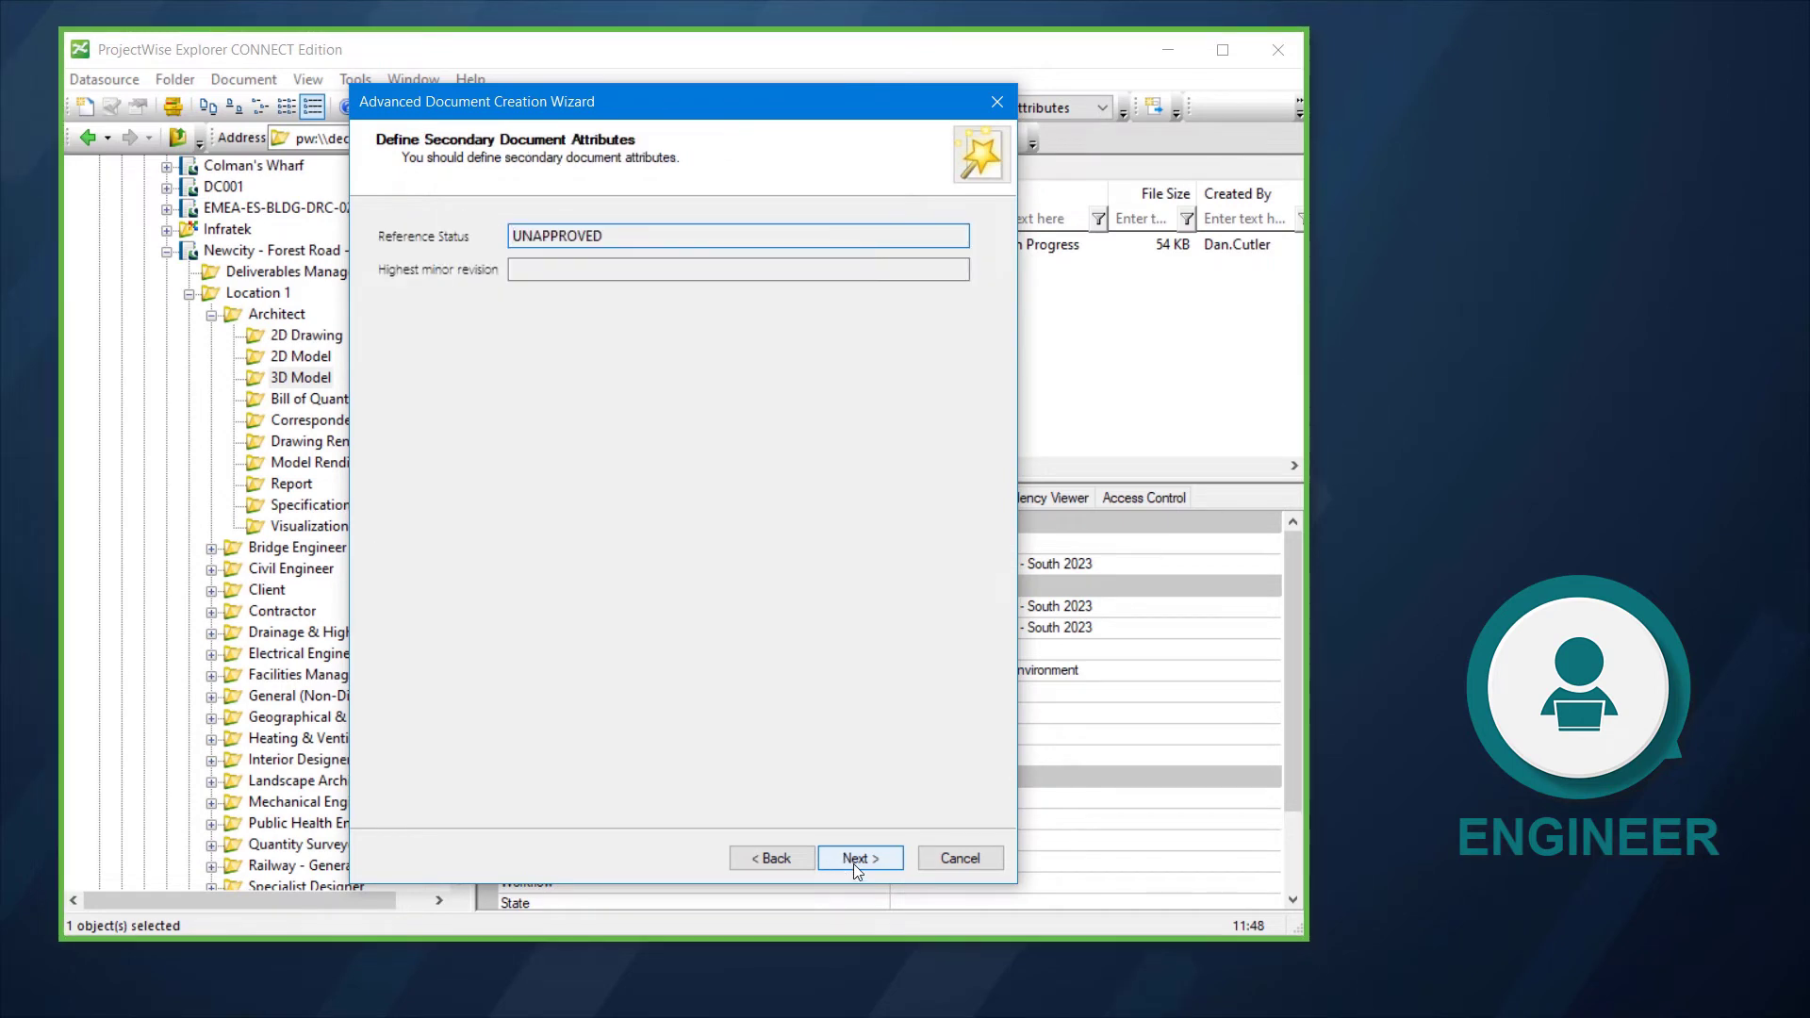
left_click(853, 864)
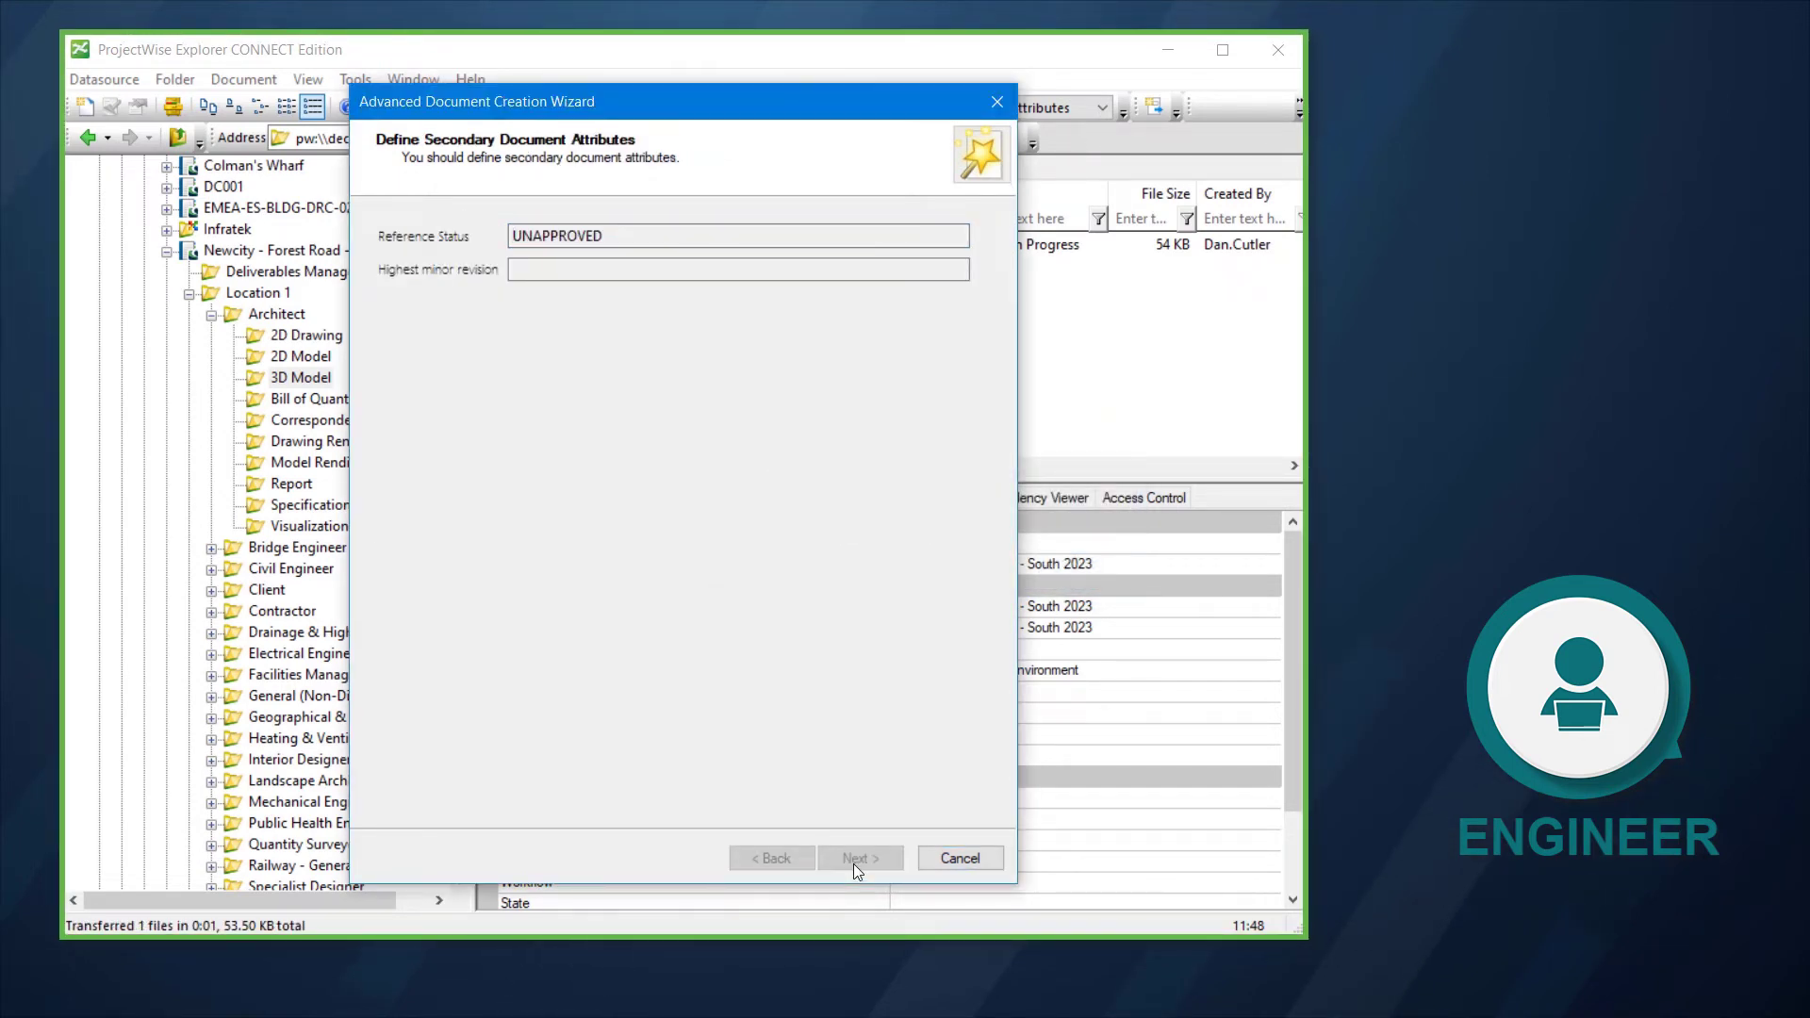
left_click(856, 864)
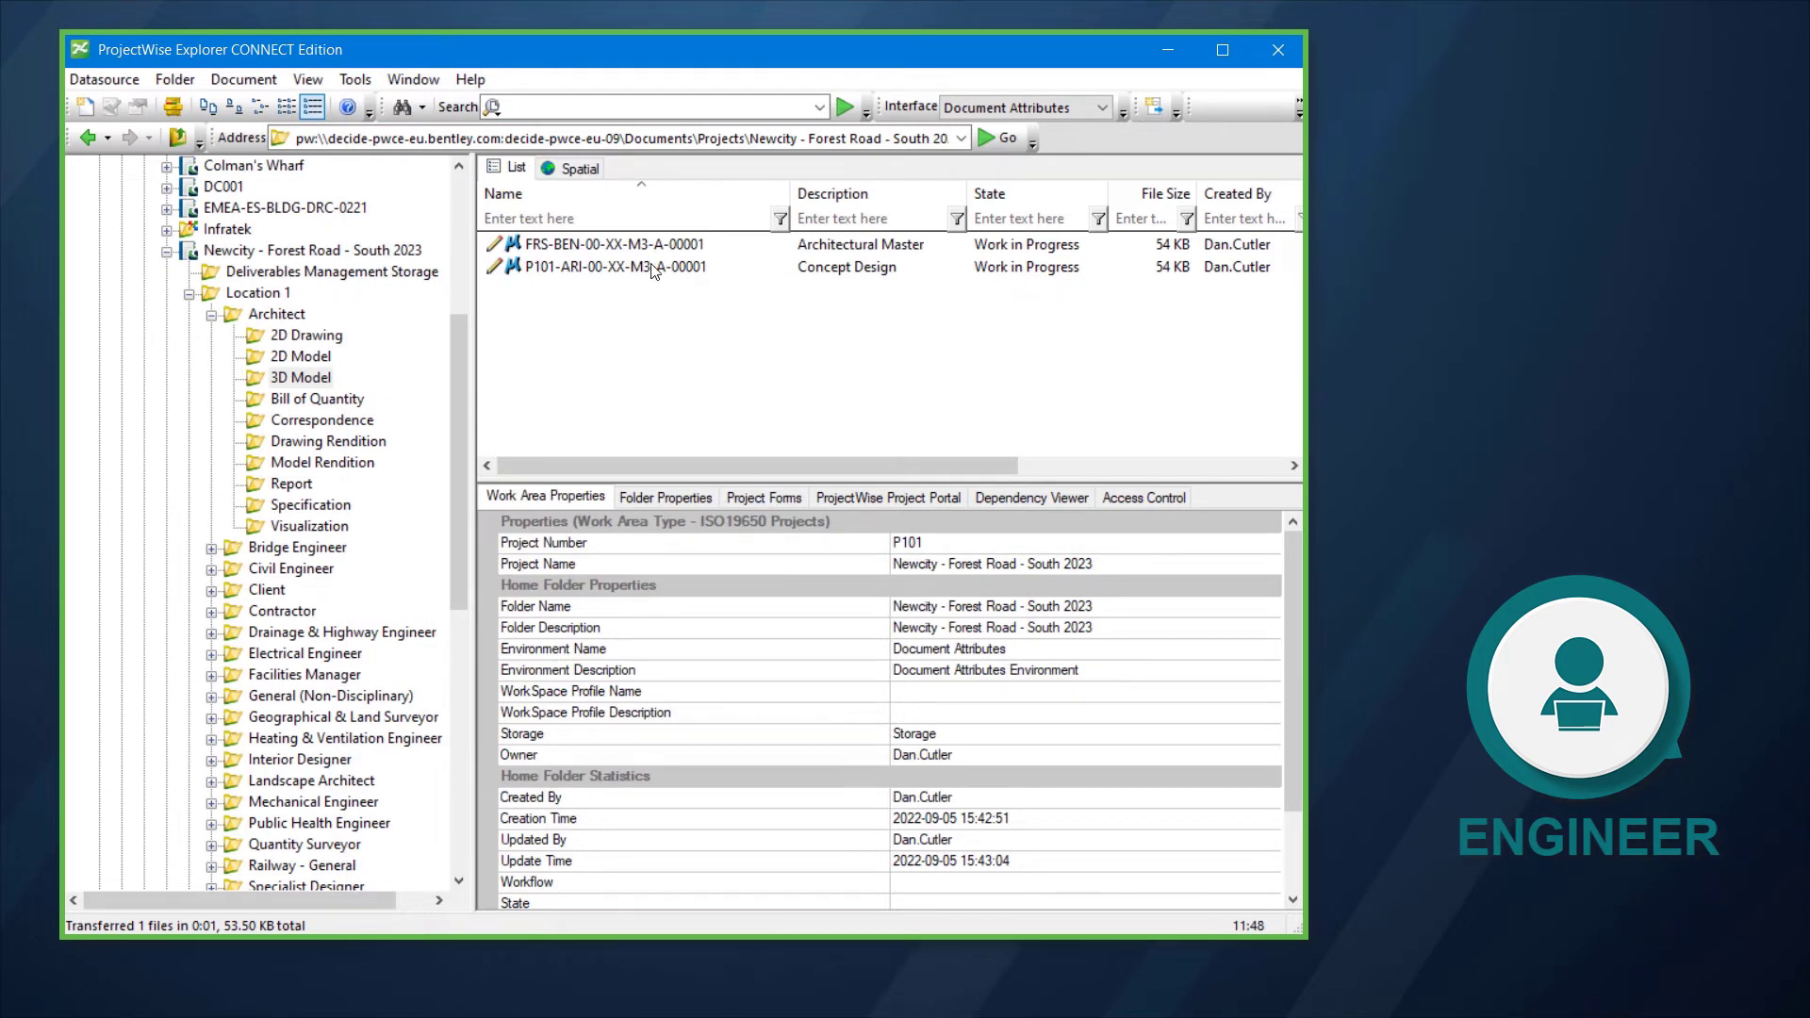
left_click(652, 269)
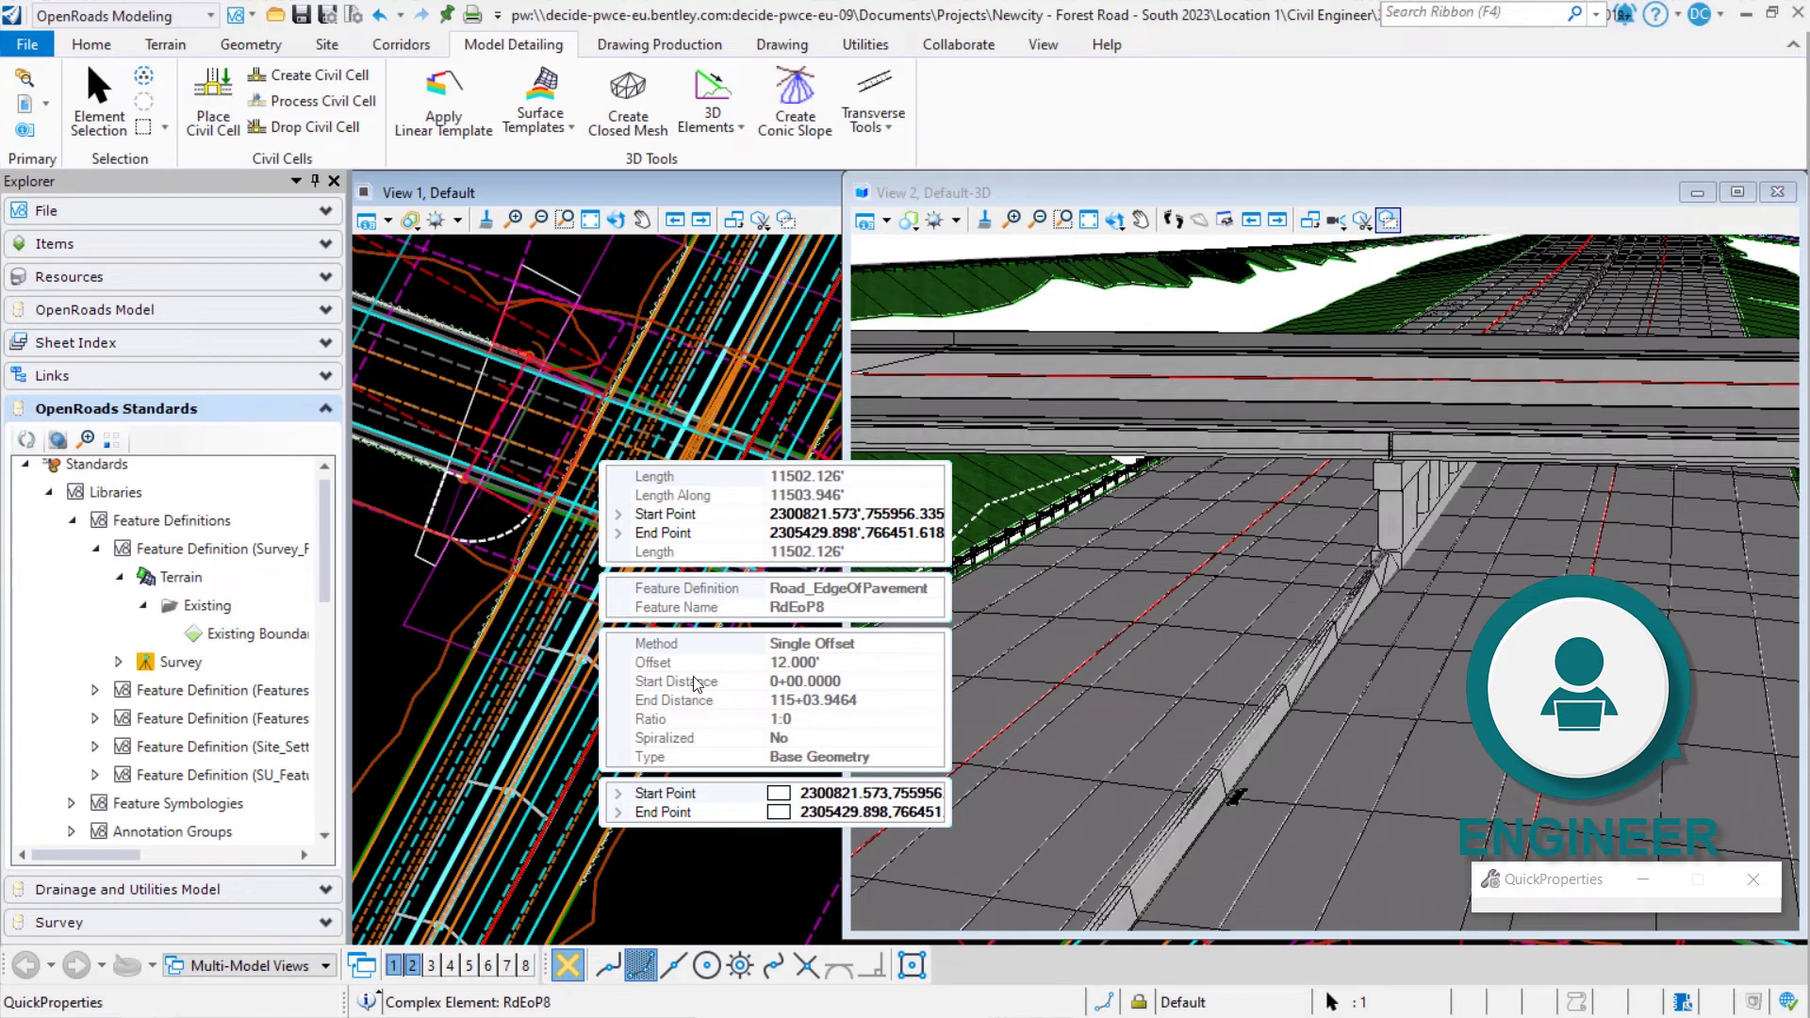
key("Escape")
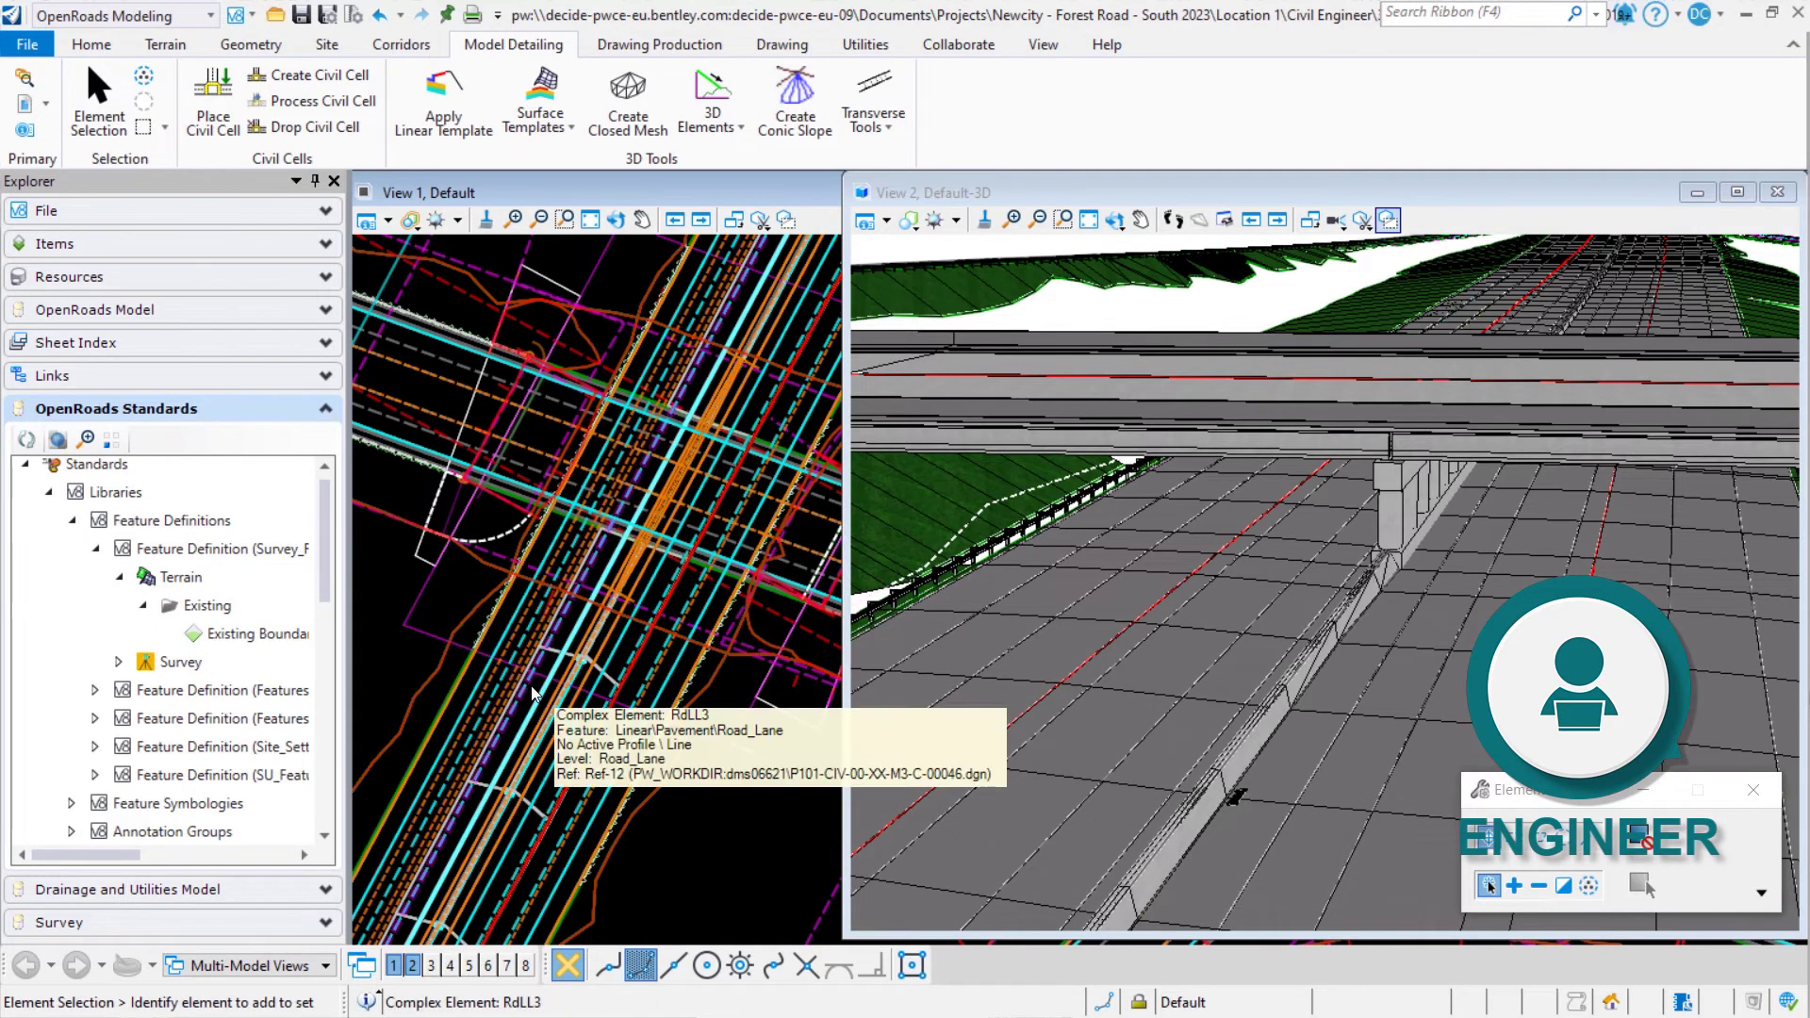